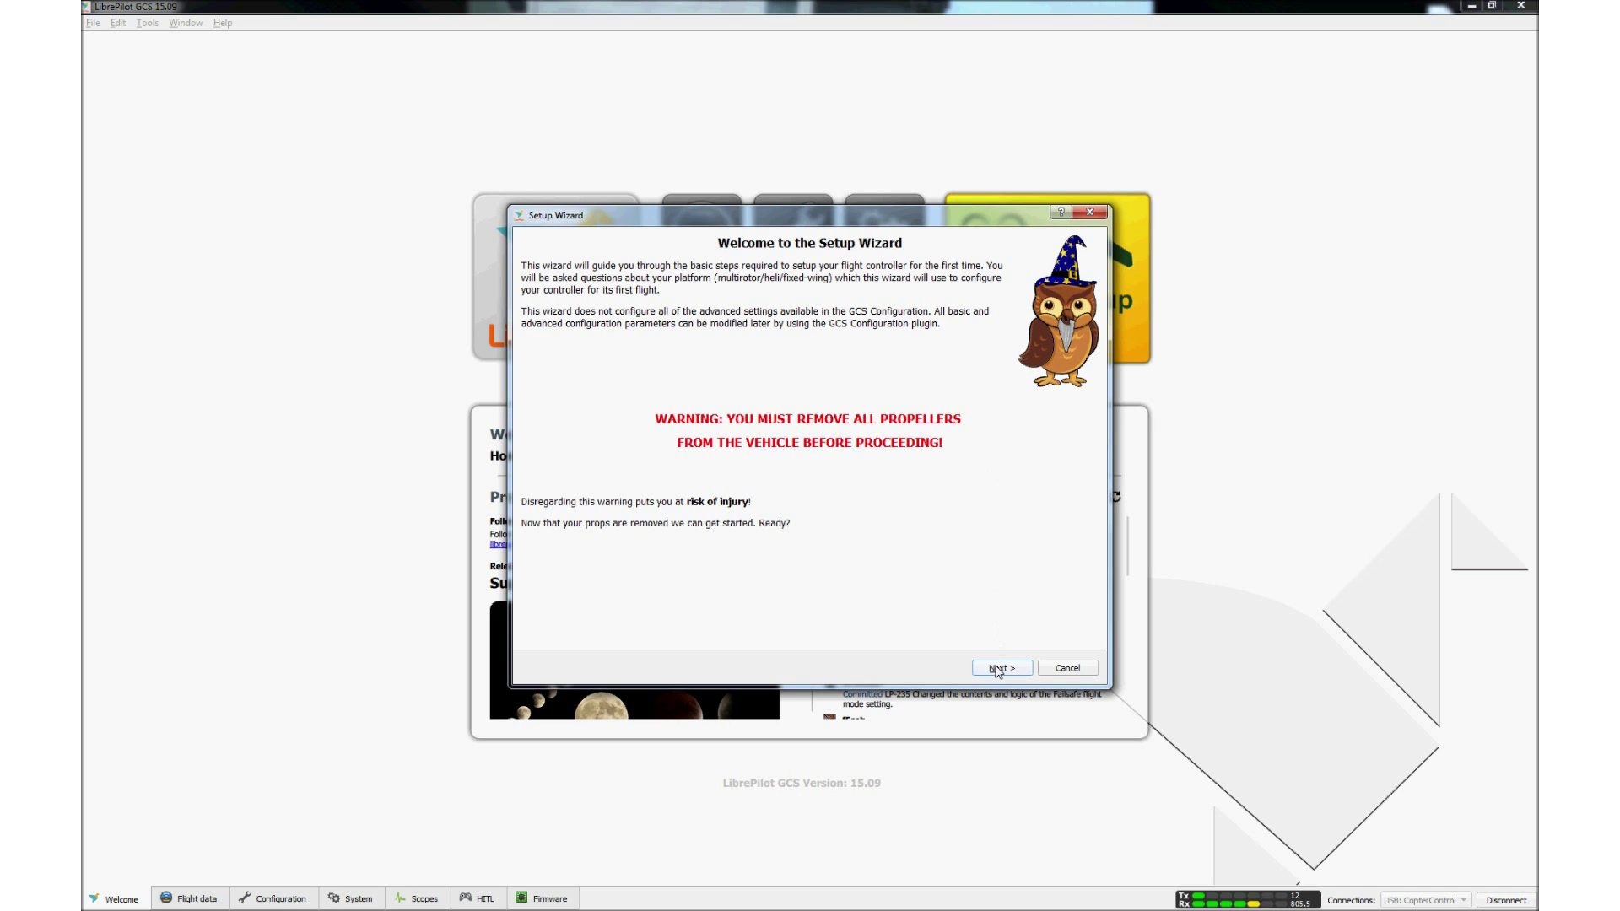
Advance past the welcome and firmware pages, accepting the detected CopterControl 3D board.
click(998, 670)
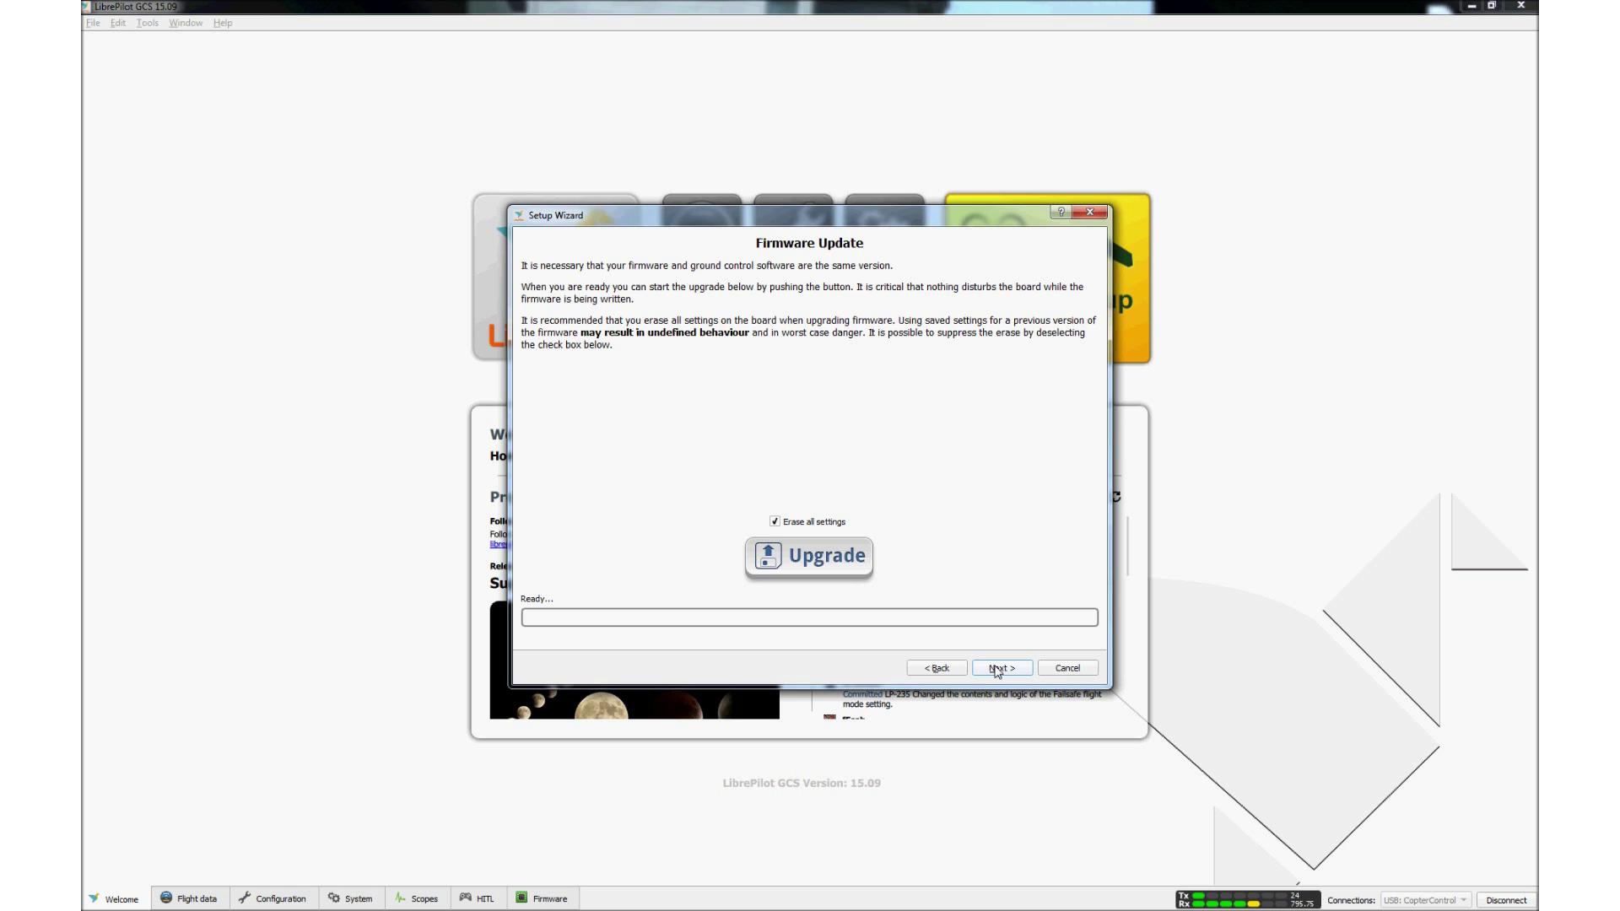
click(997, 669)
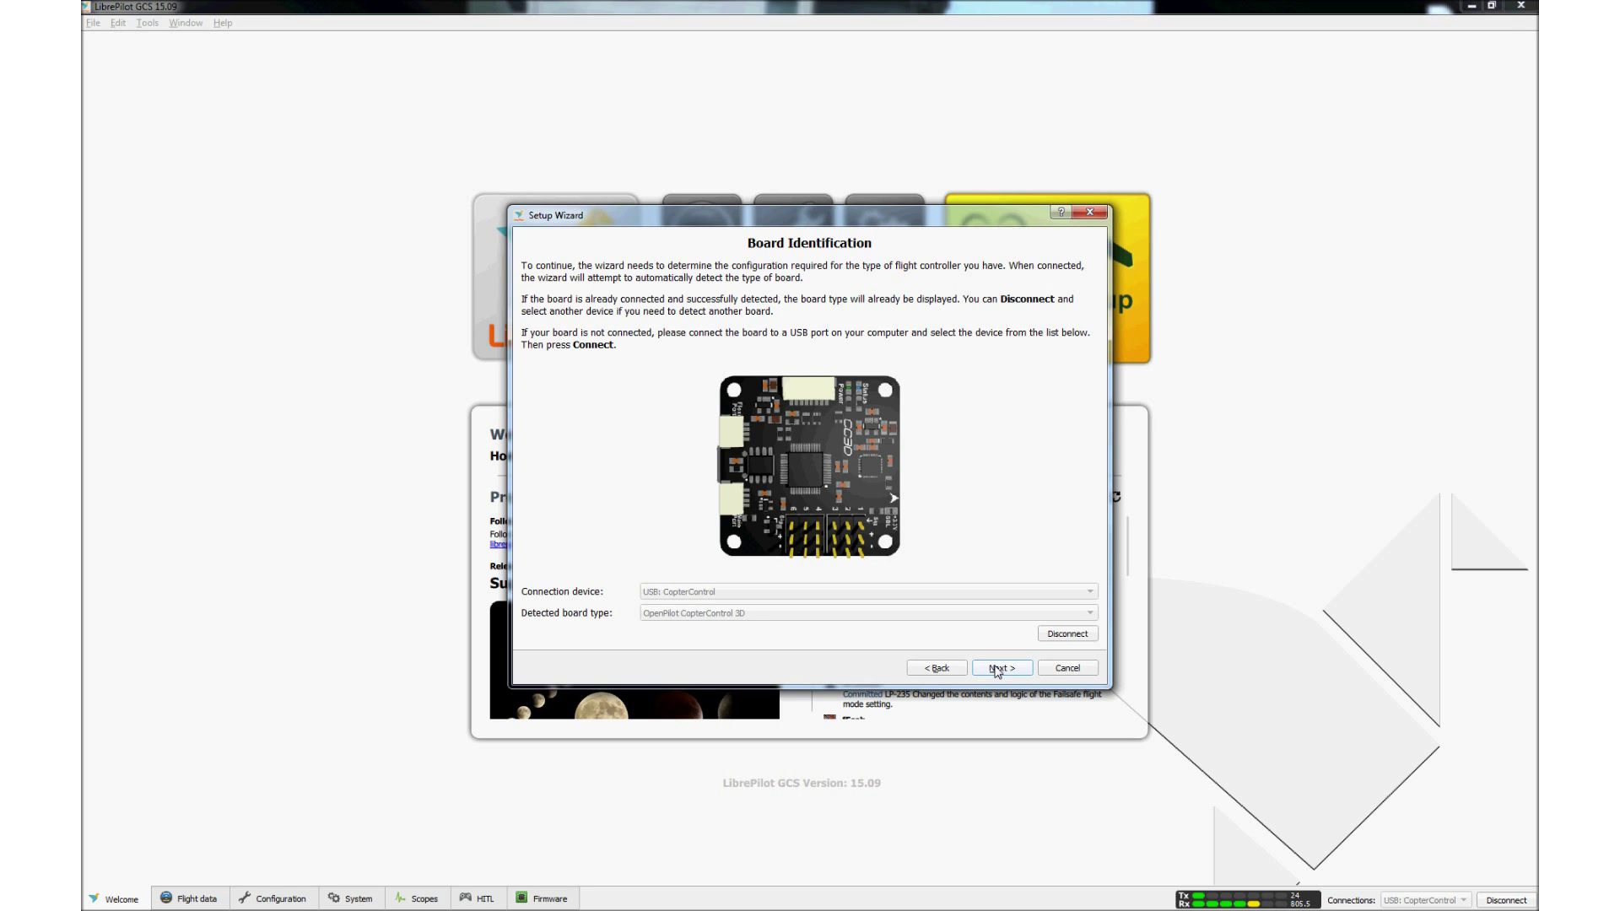
click(997, 670)
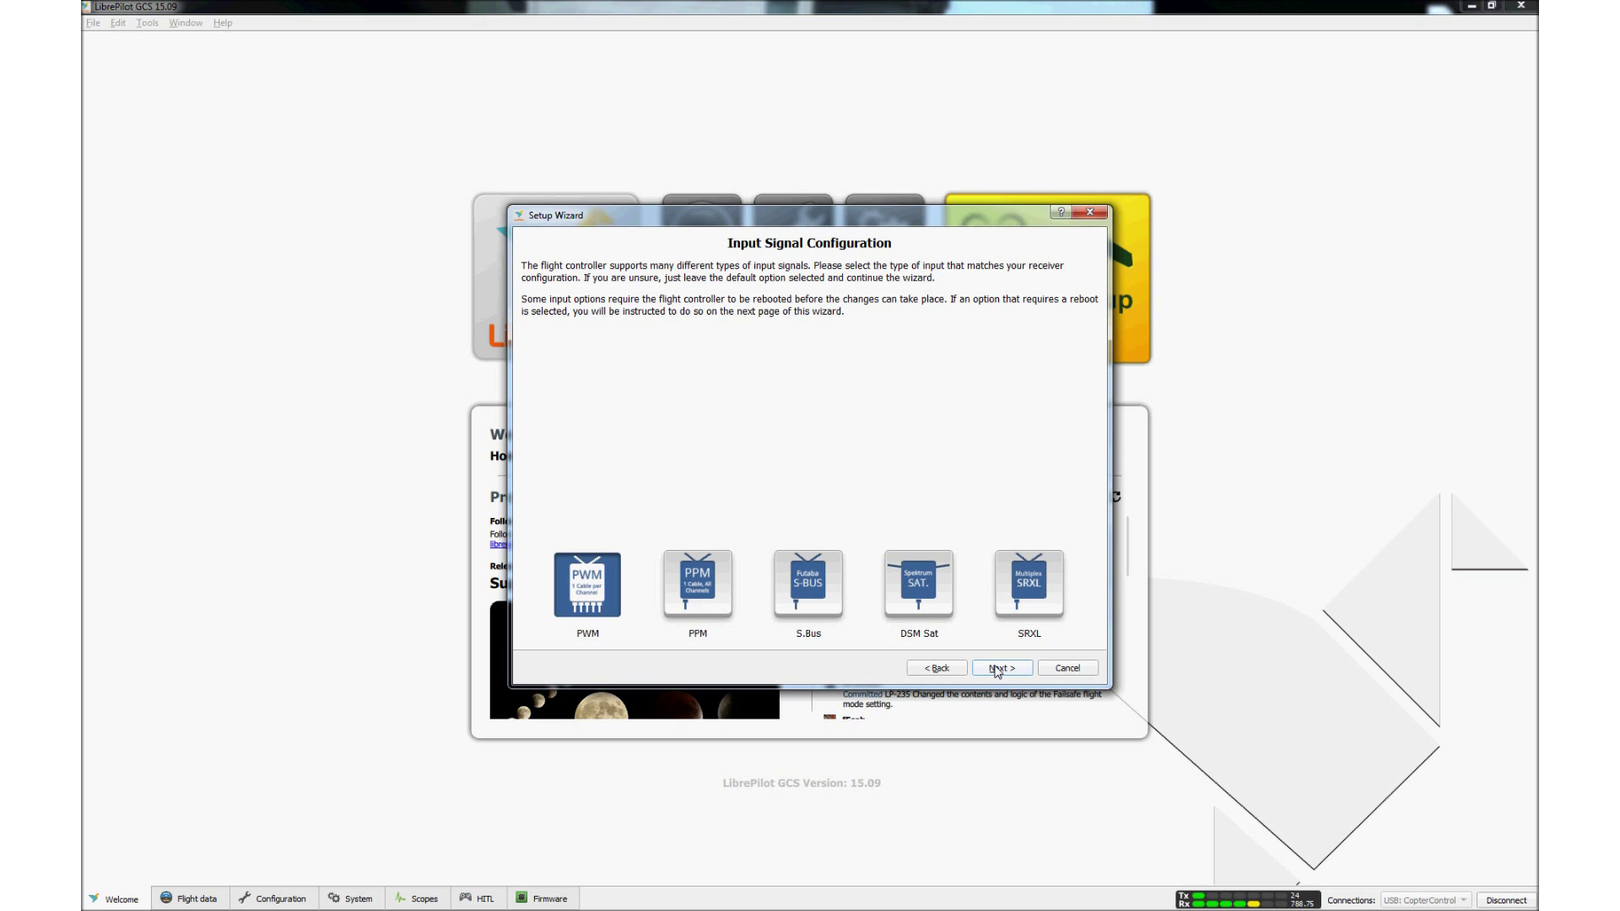
Choose PWM input, Multirotor, Quadcopter X frame and Rapid ESC outputs in the wizard.
click(997, 669)
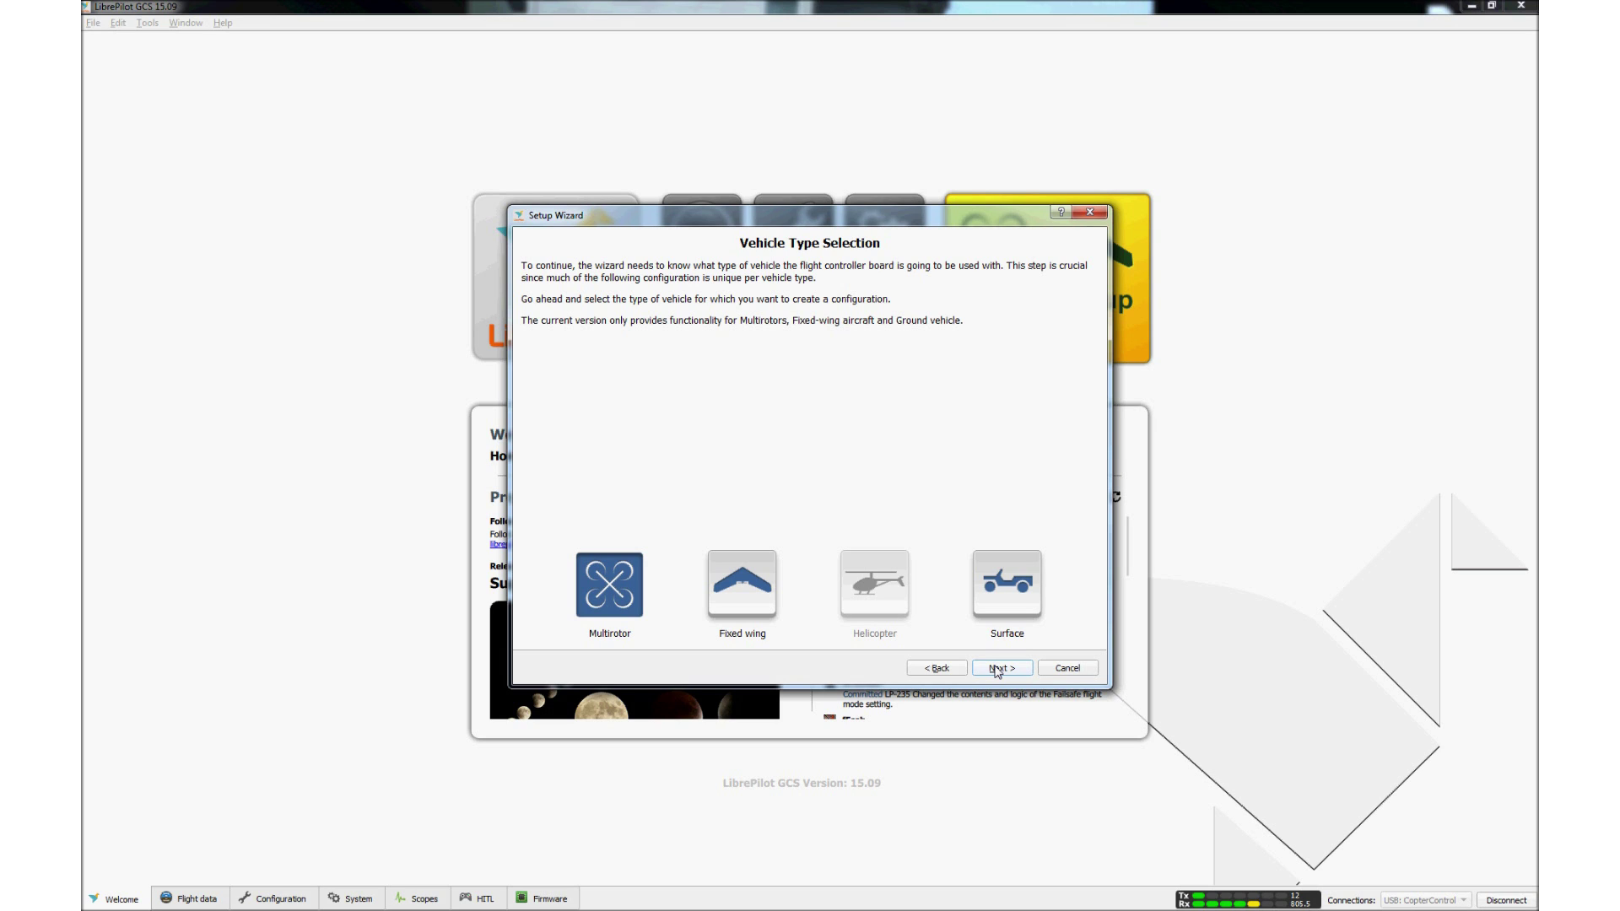
click(997, 670)
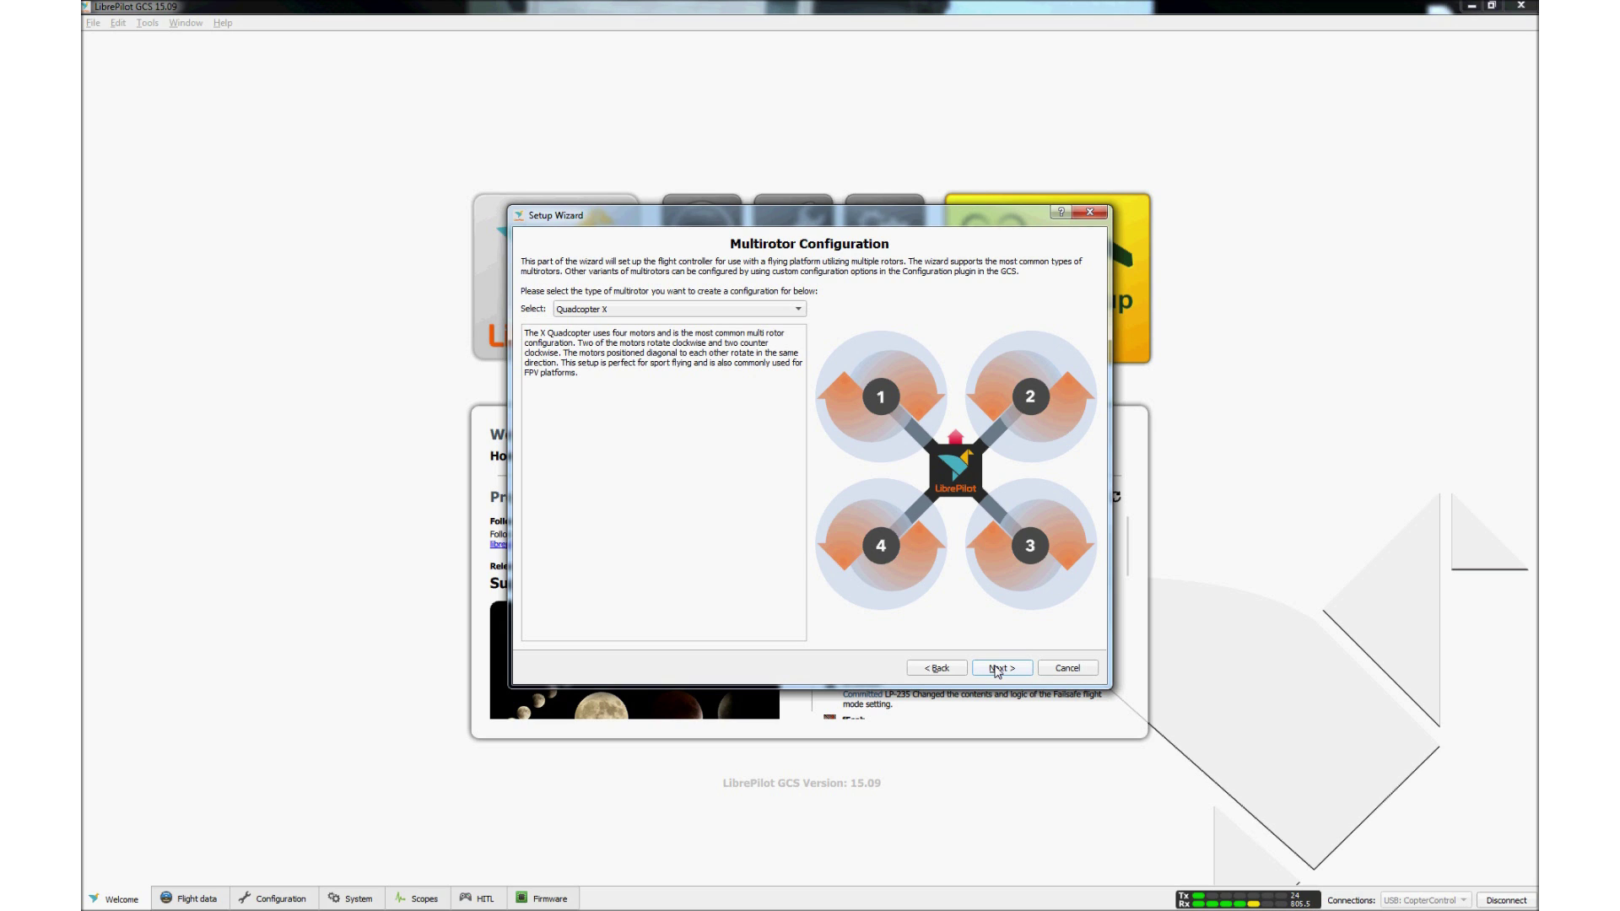
click(998, 669)
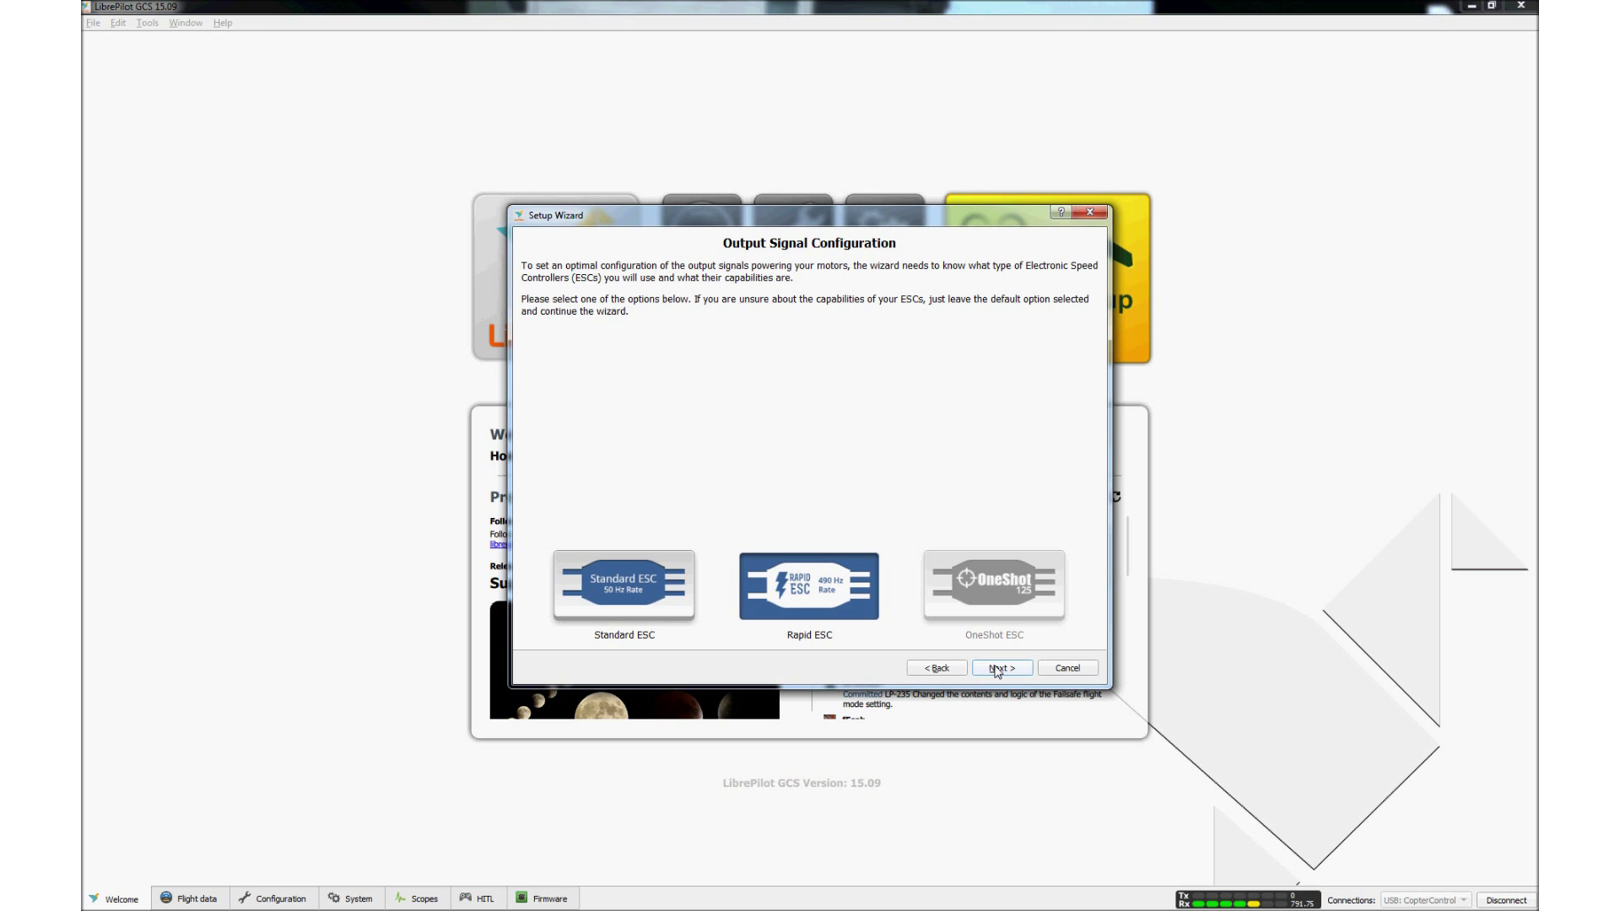
click(998, 669)
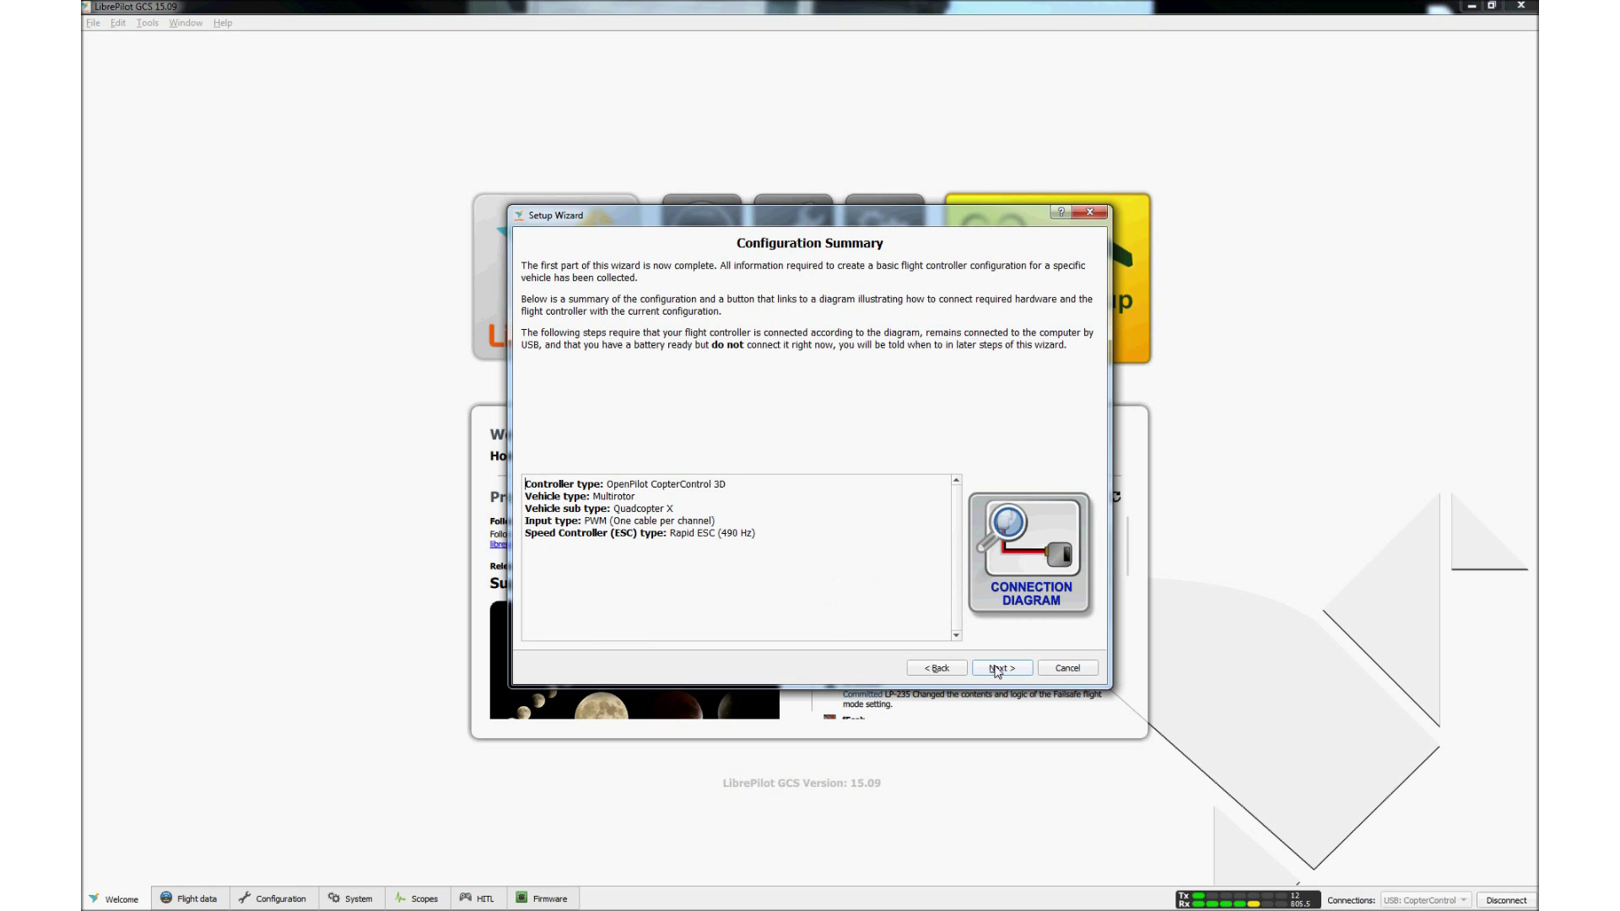
Leave the summary, run the gyro and accelerometer bias calculation, then proceed to ESC calibration.
click(997, 670)
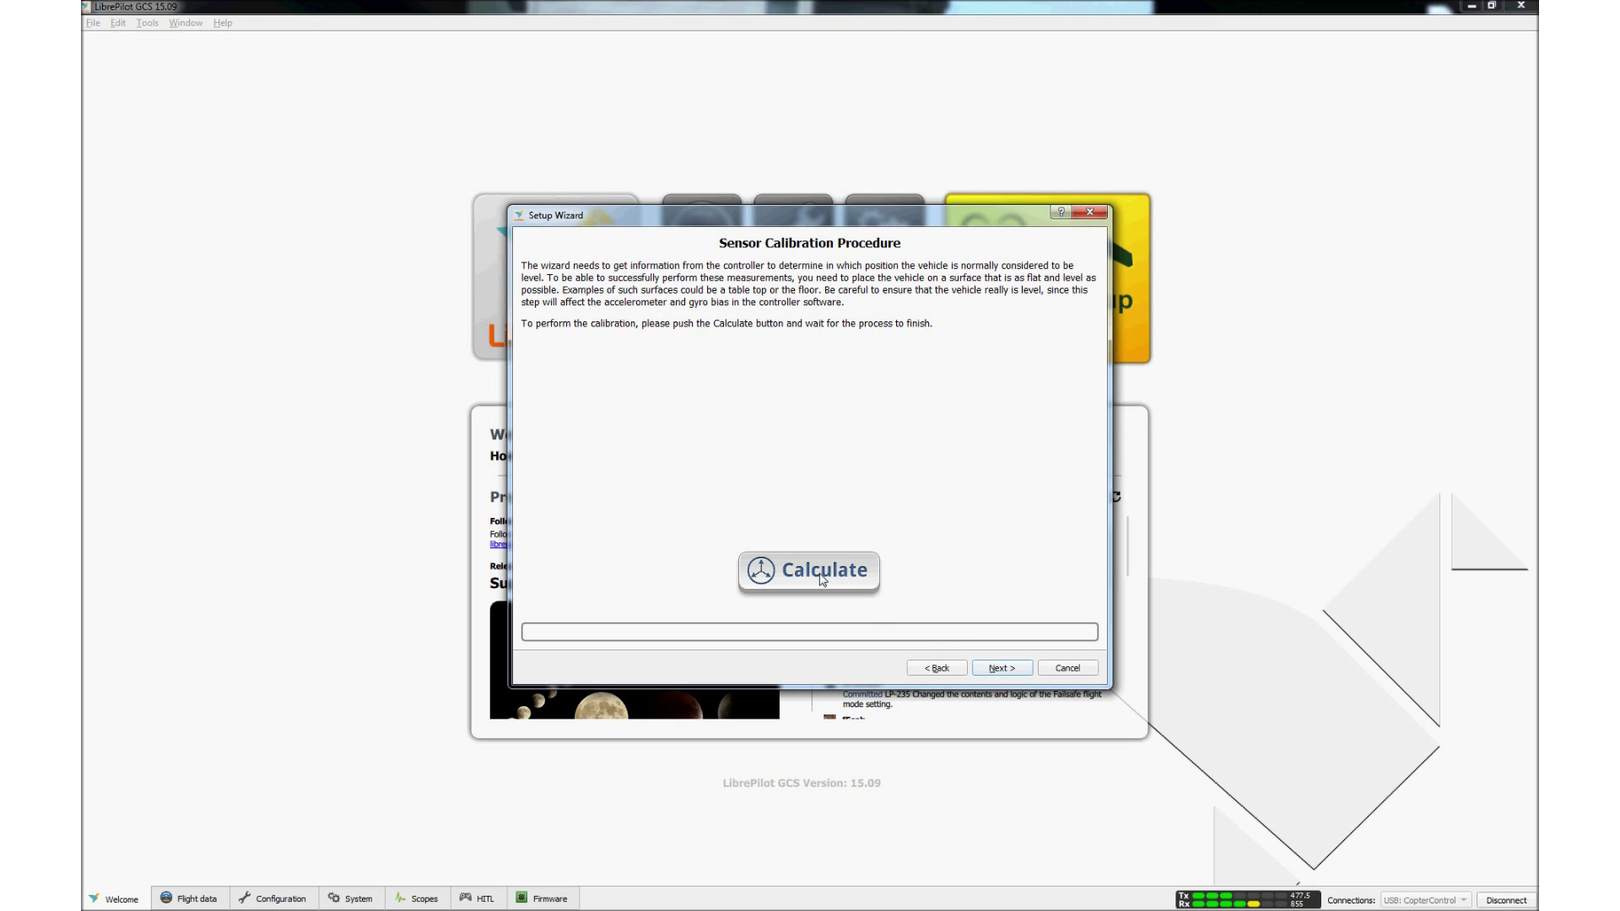
click(822, 579)
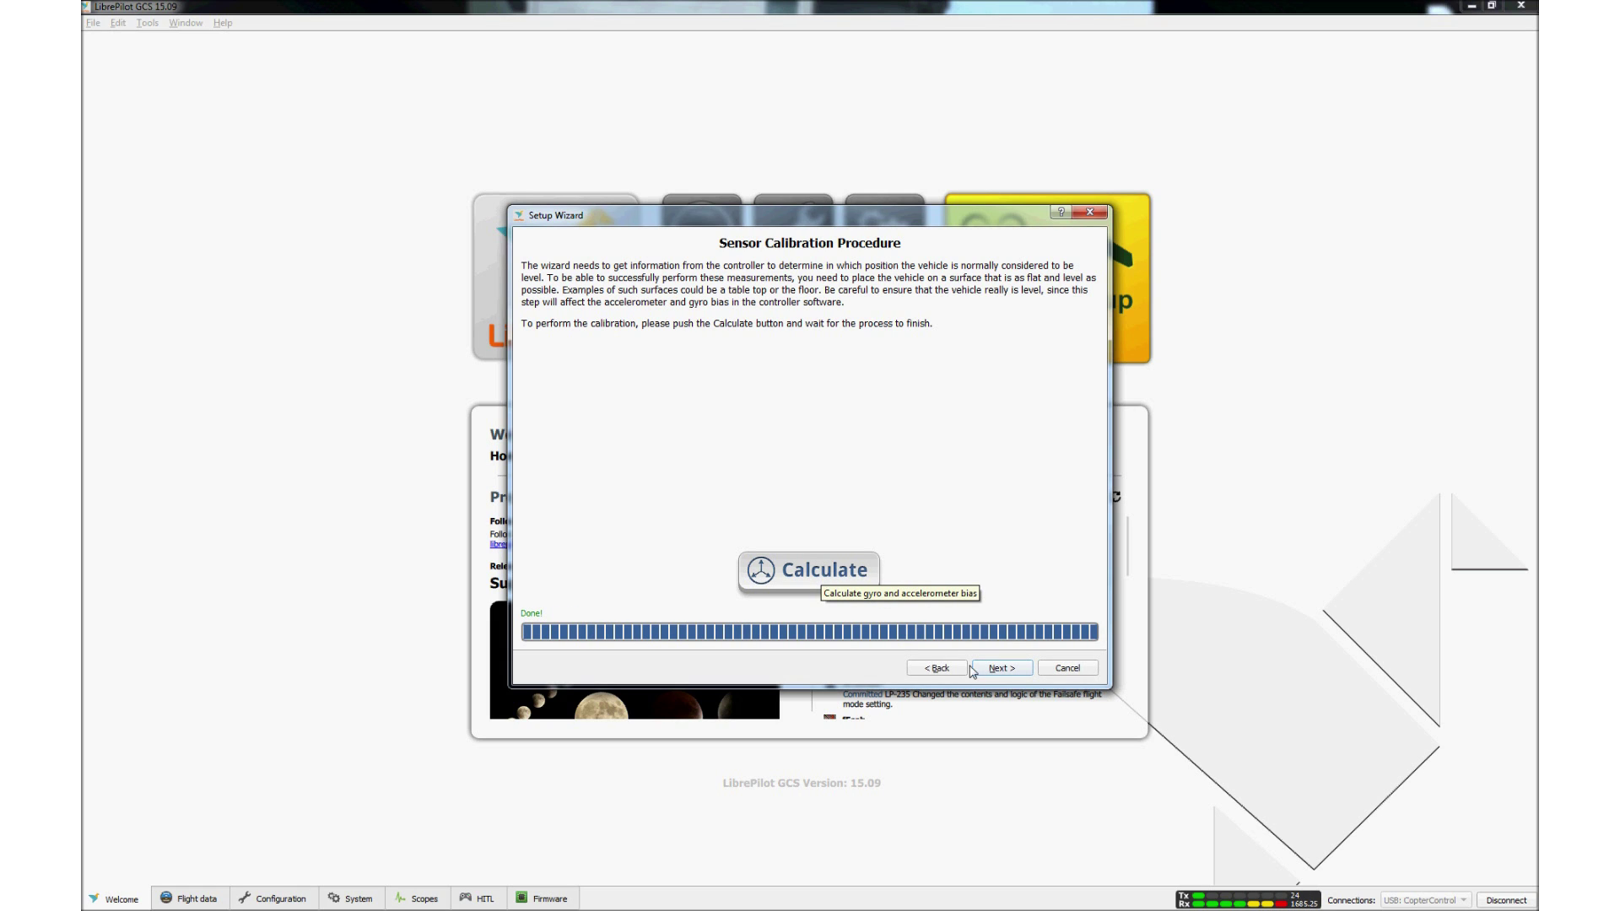
click(987, 670)
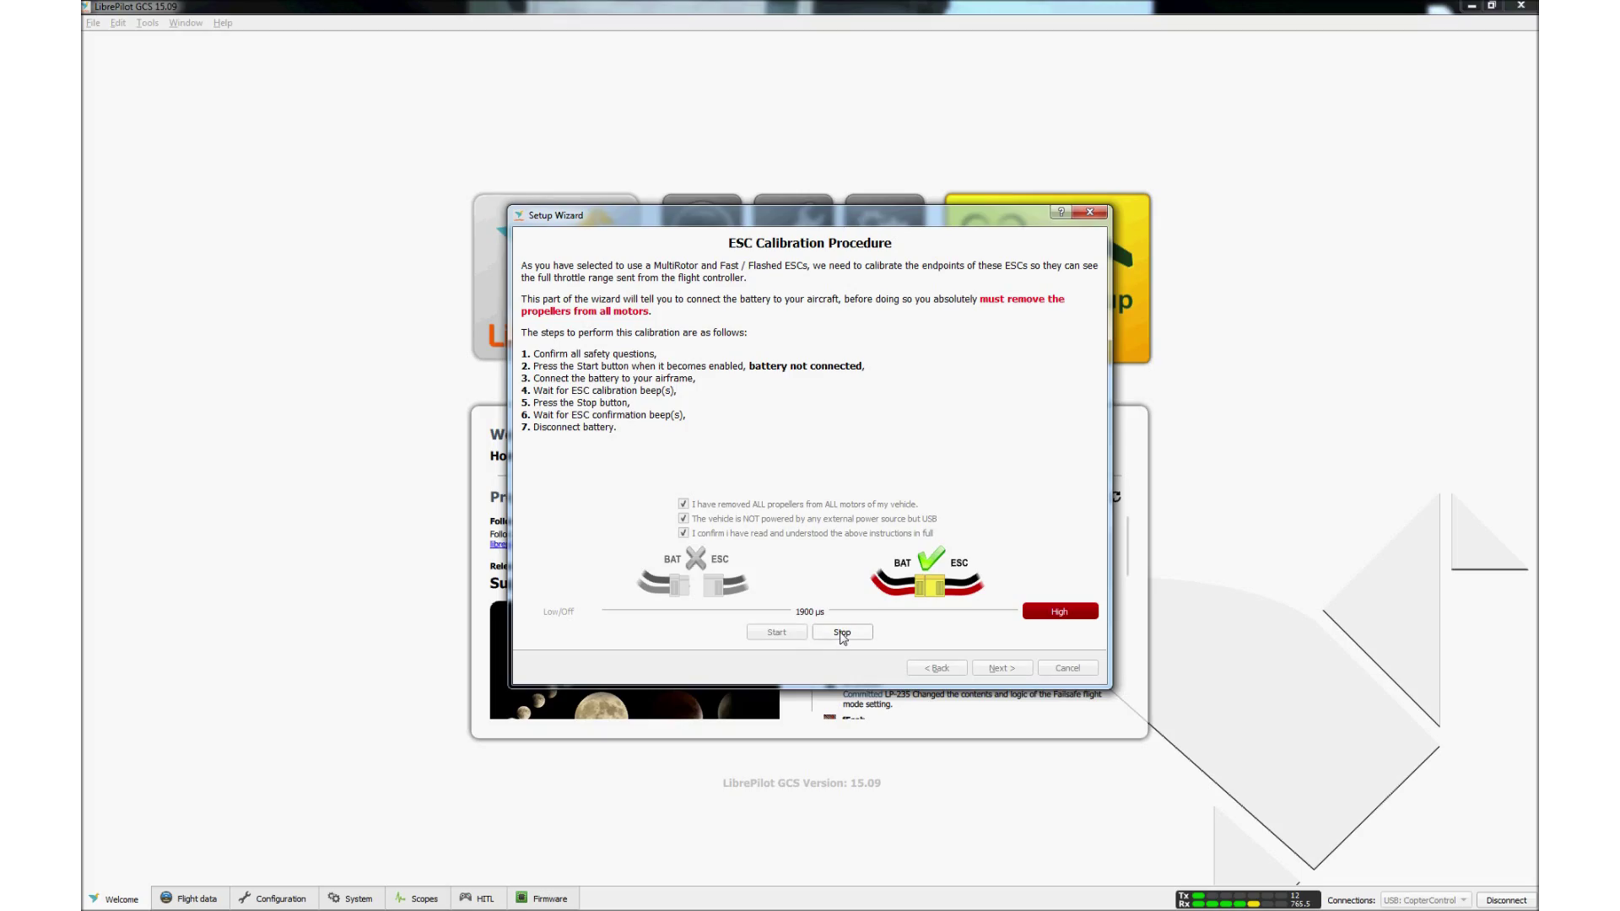
Stop the high-throttle ESC calibration phase and advance to output calibration.
click(842, 634)
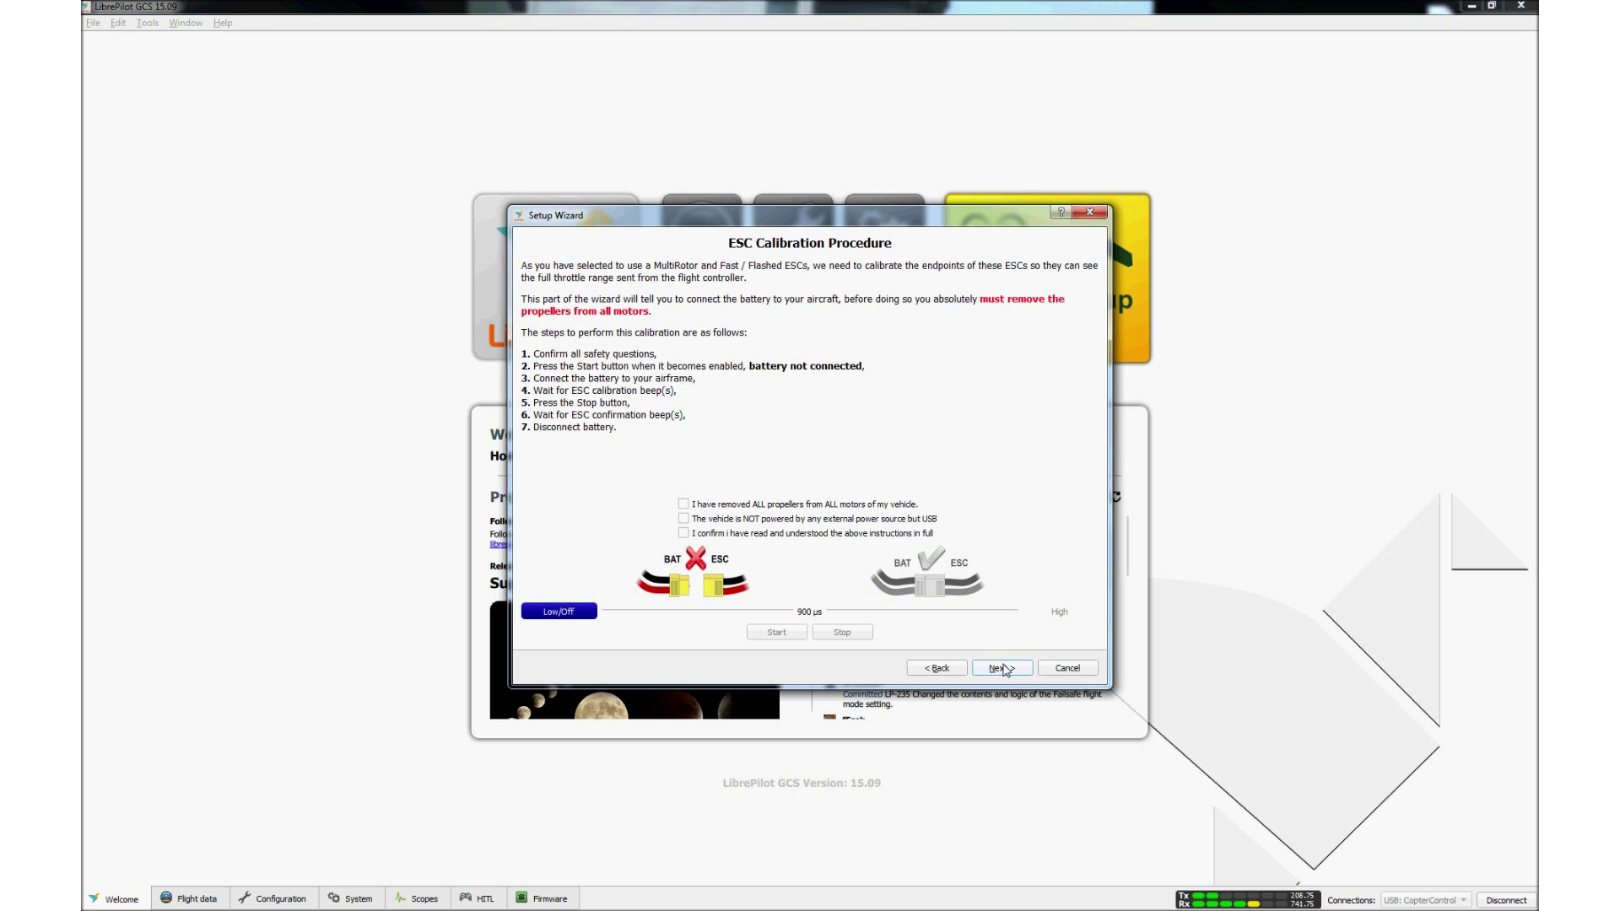
click(1001, 668)
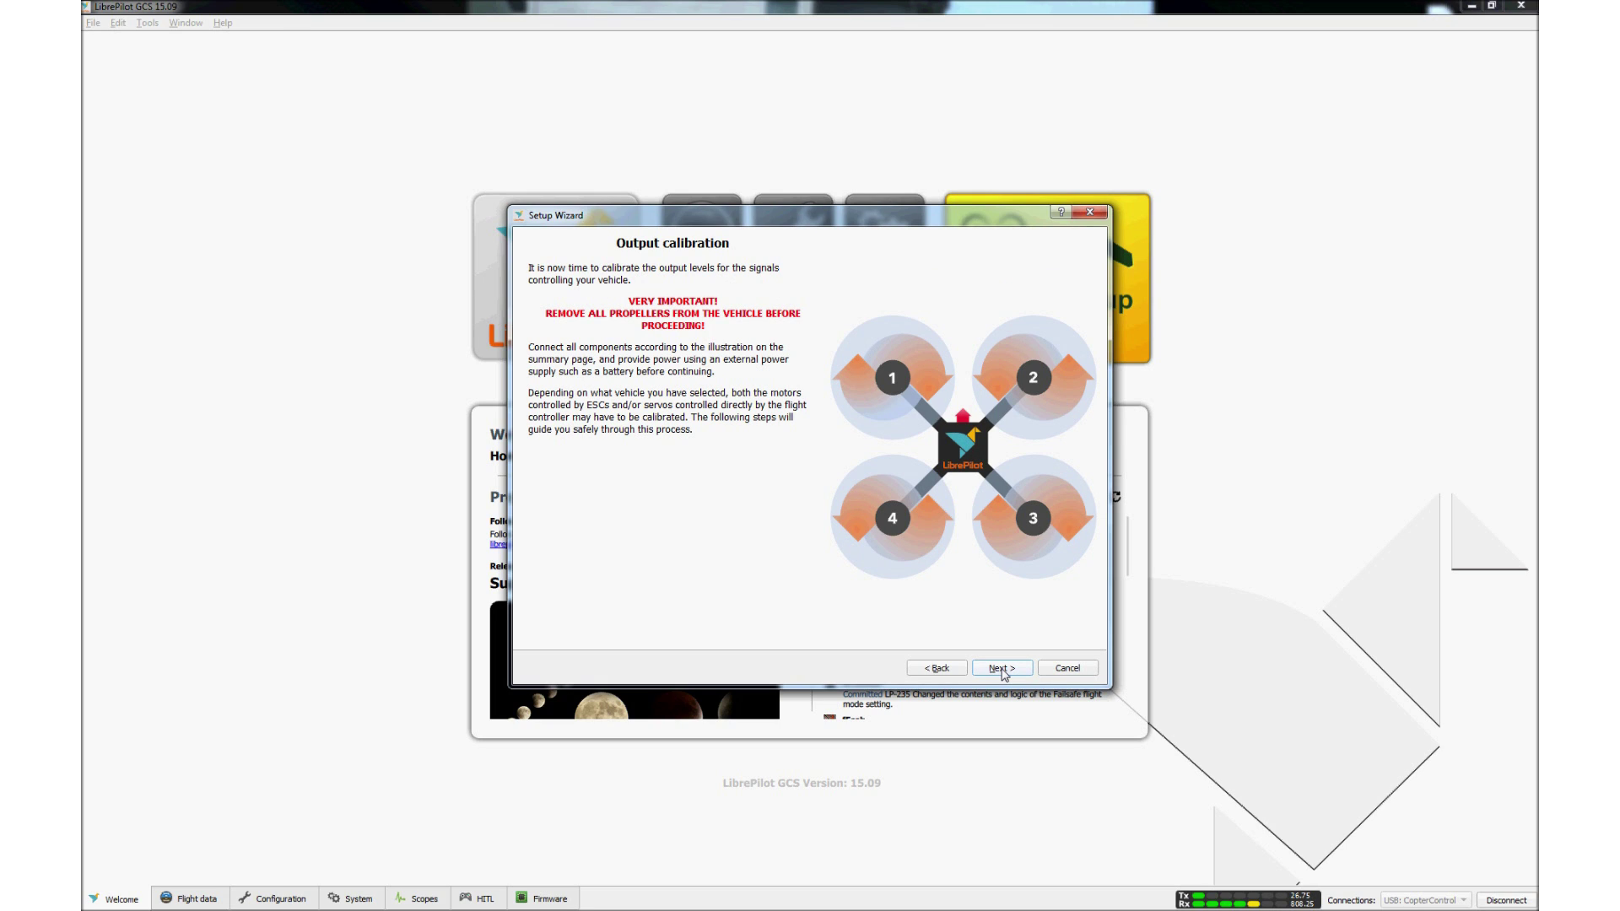
Raise motor 1's output until it spins steadily (about 1140 µs), stop it, and reach Initial Tuning.
click(1001, 668)
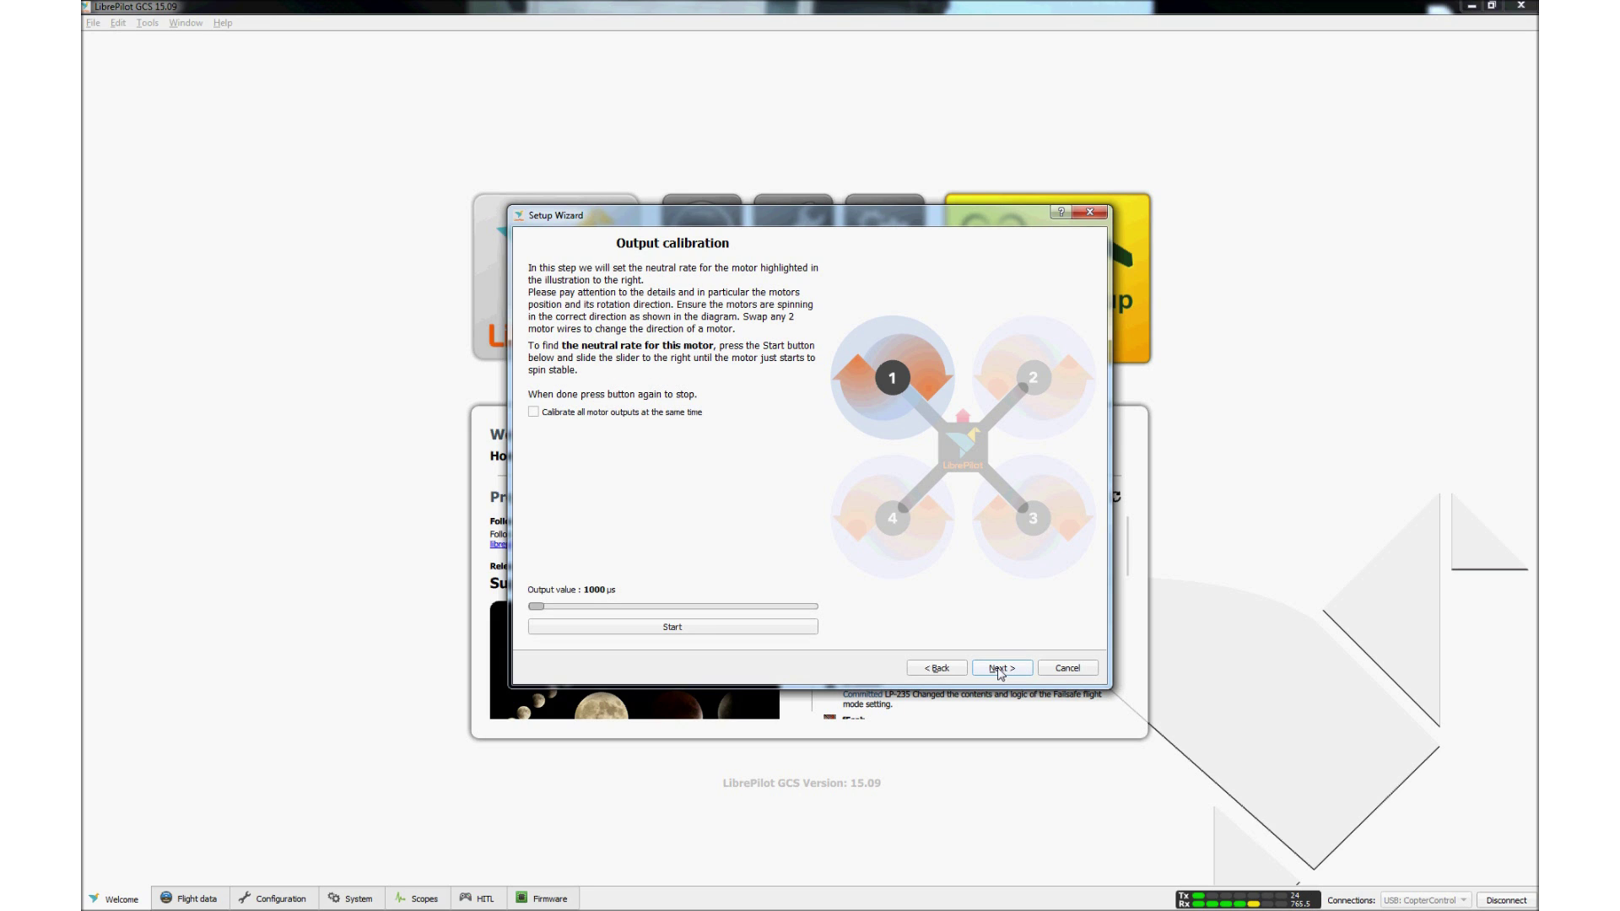
click(676, 631)
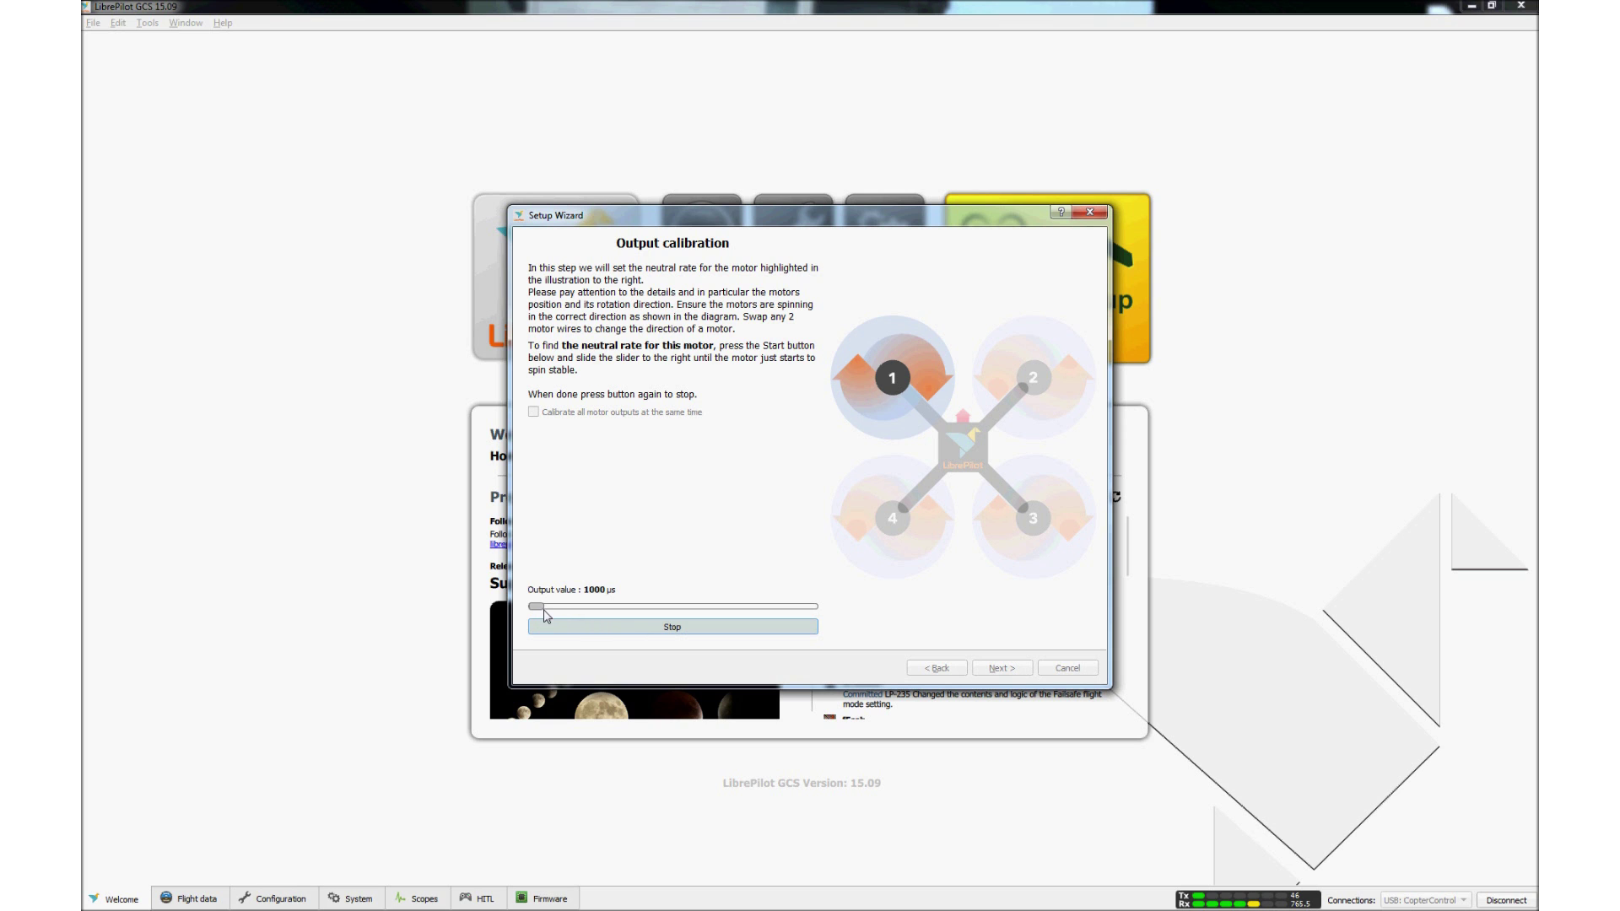
drag(538, 613, 613, 615)
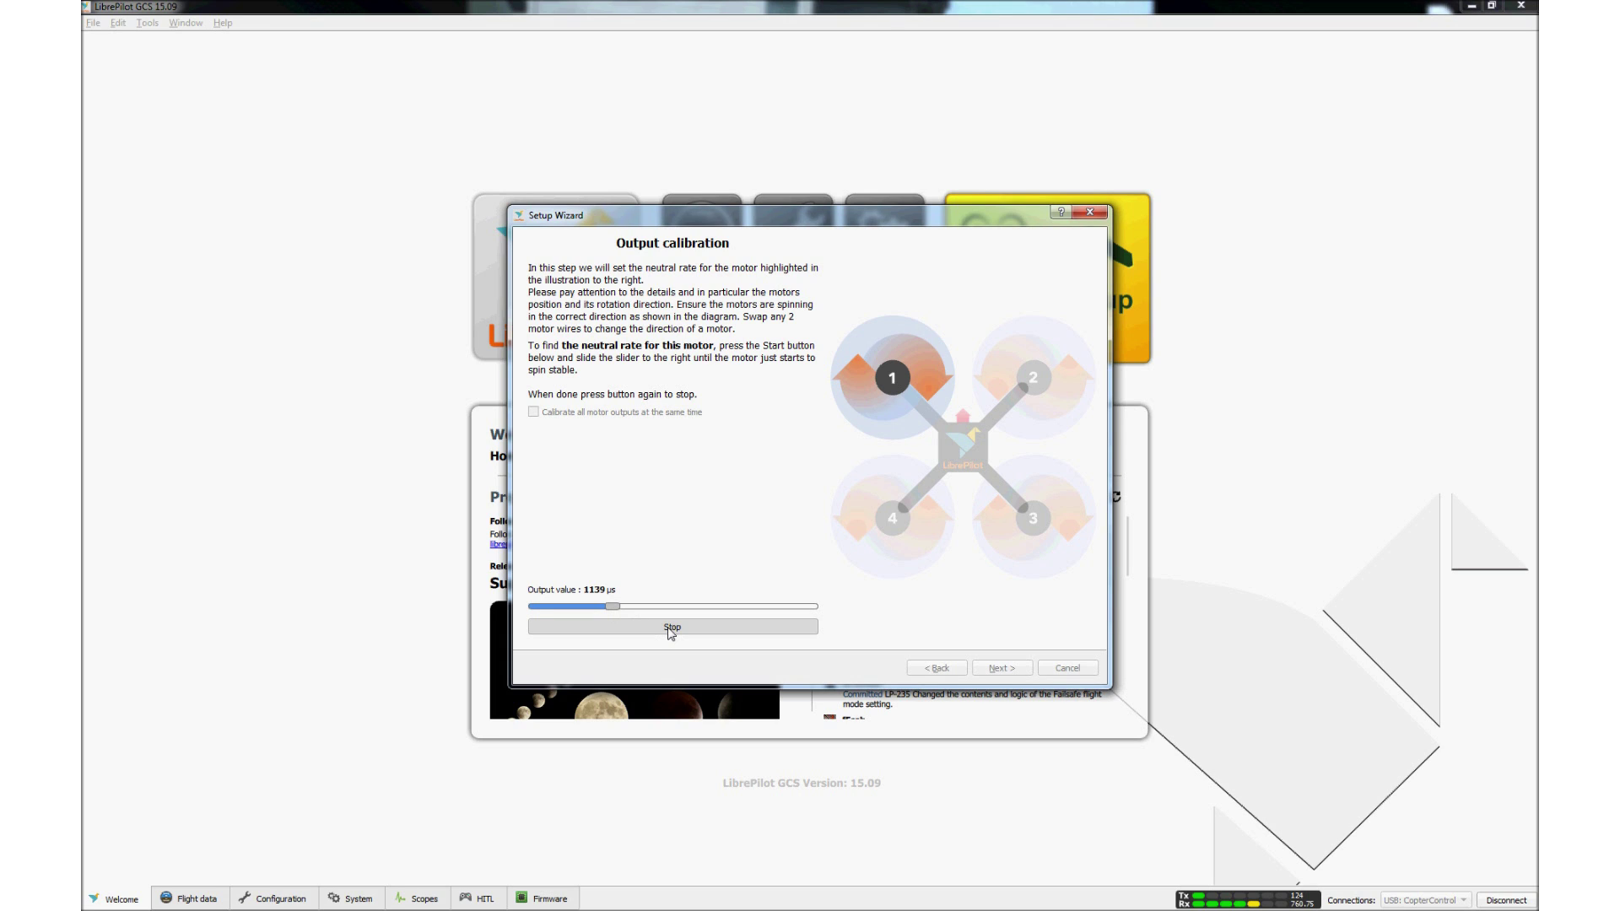
click(671, 630)
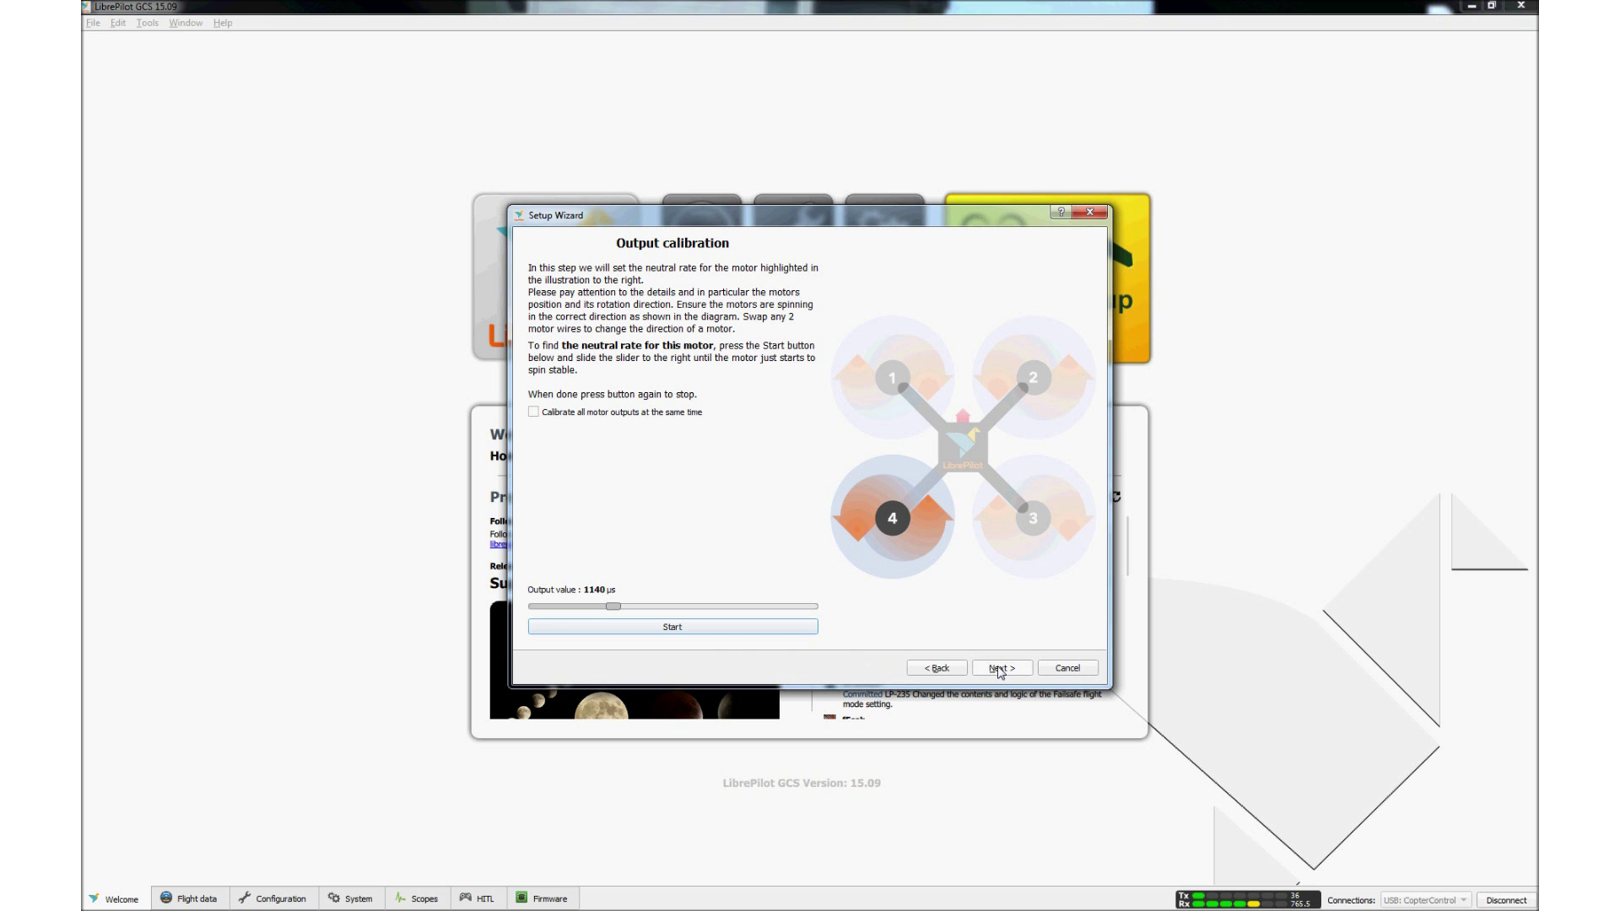
click(1000, 669)
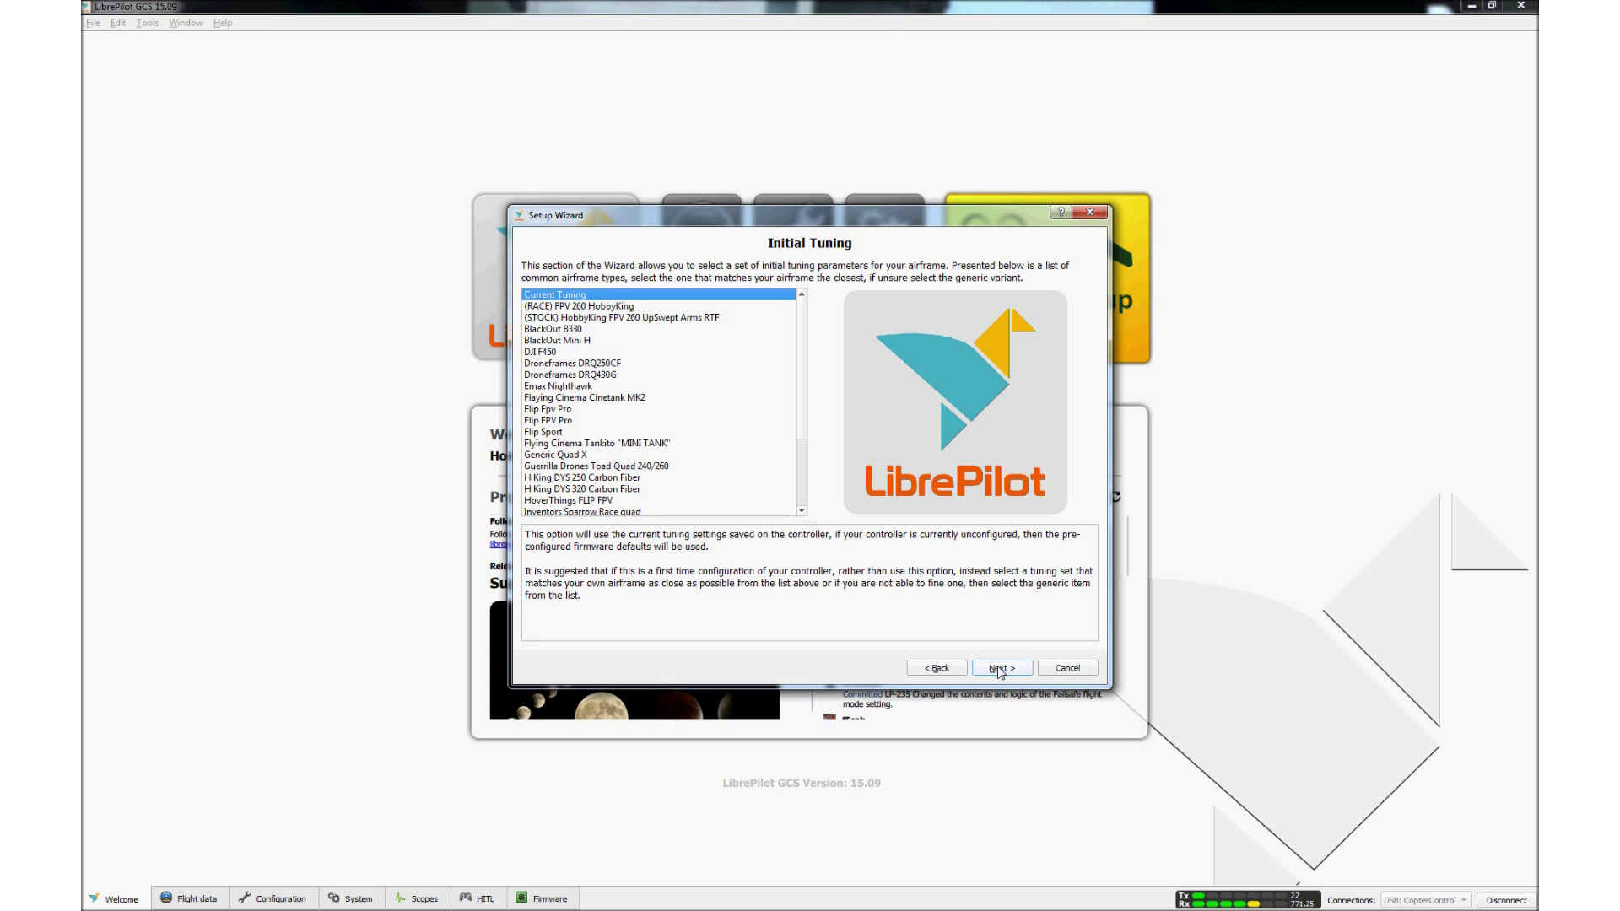
Keep Current Tuning and save the wizard configuration to the CopterControl 3D.
click(1000, 670)
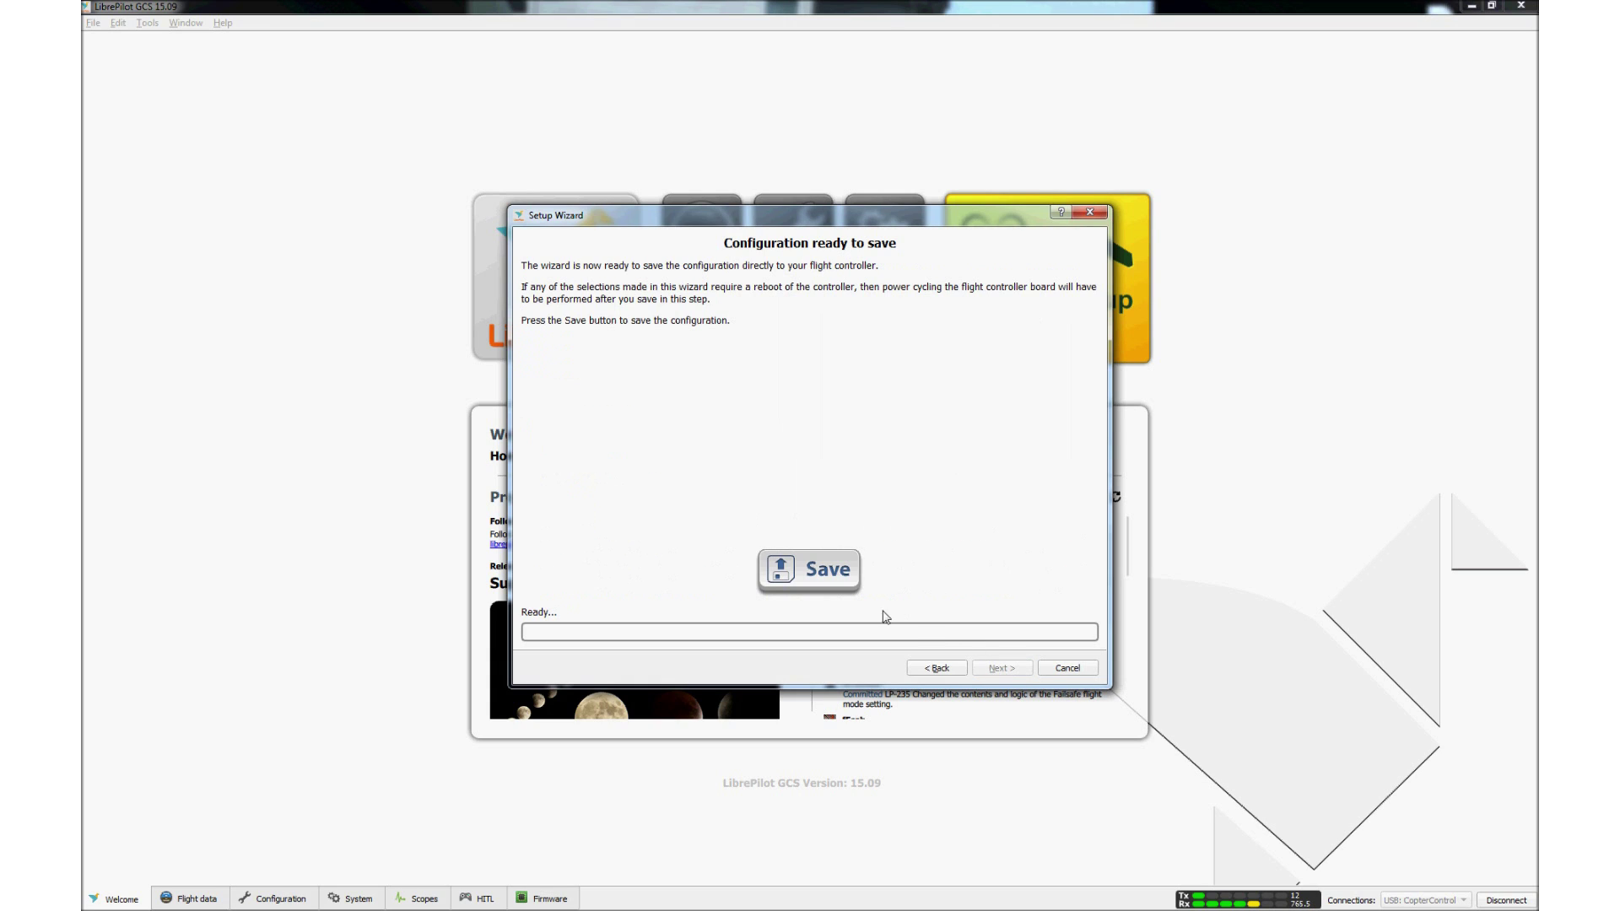
click(819, 572)
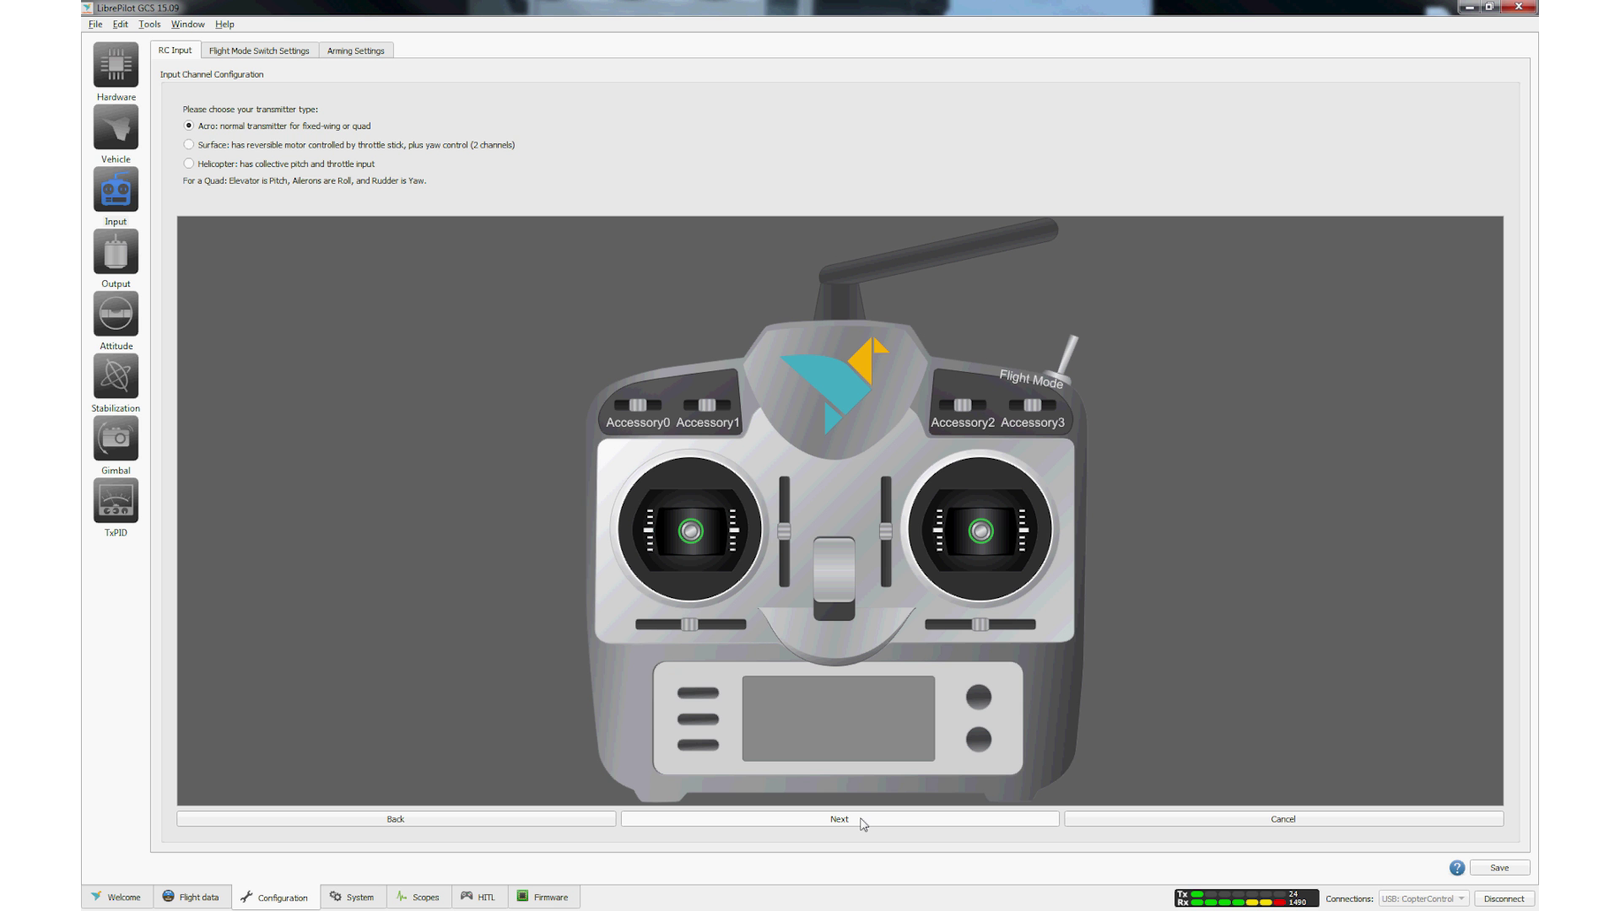
Calibrate RC inputs as an Acro, Mode 2 transmitter, skipping Accessory0, then open the arming options.
click(863, 824)
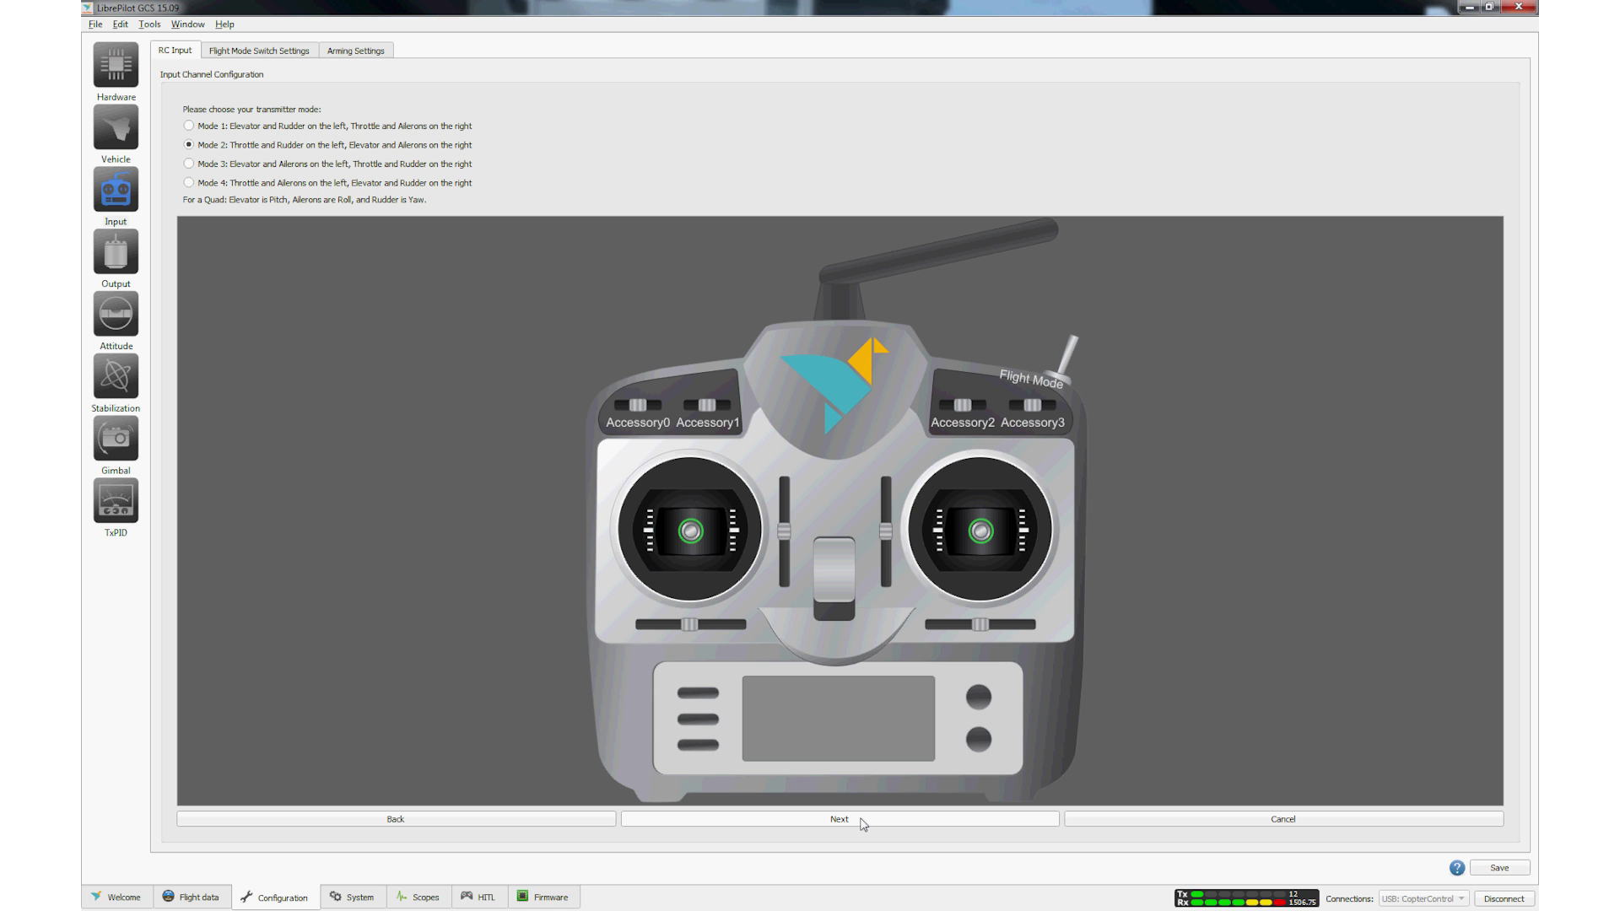
click(863, 825)
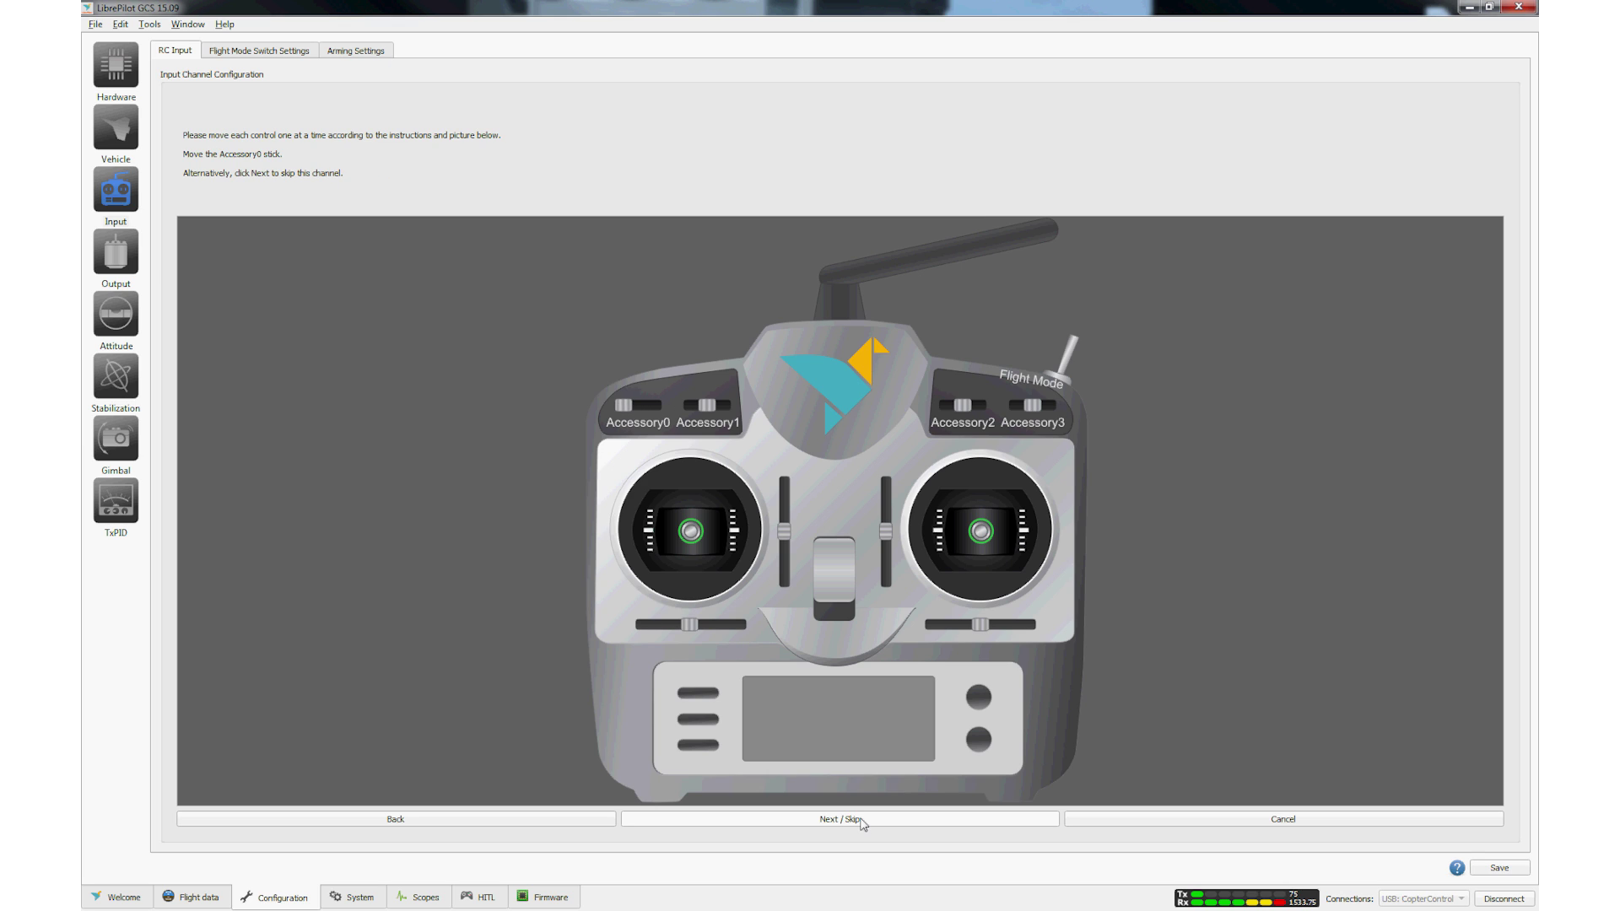
click(863, 820)
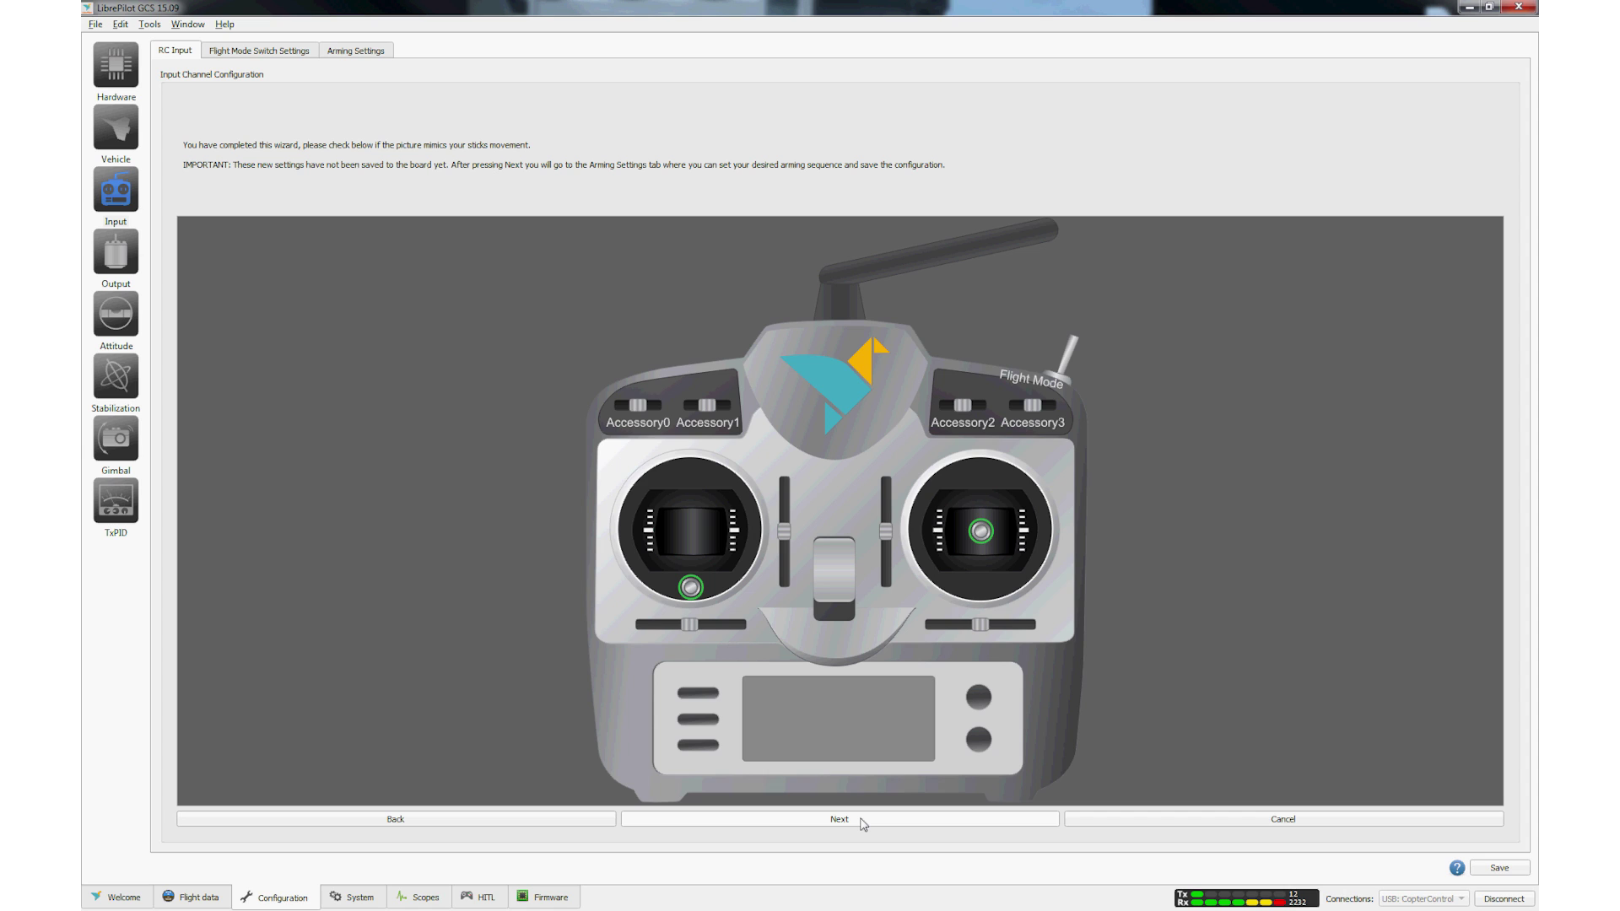
click(864, 823)
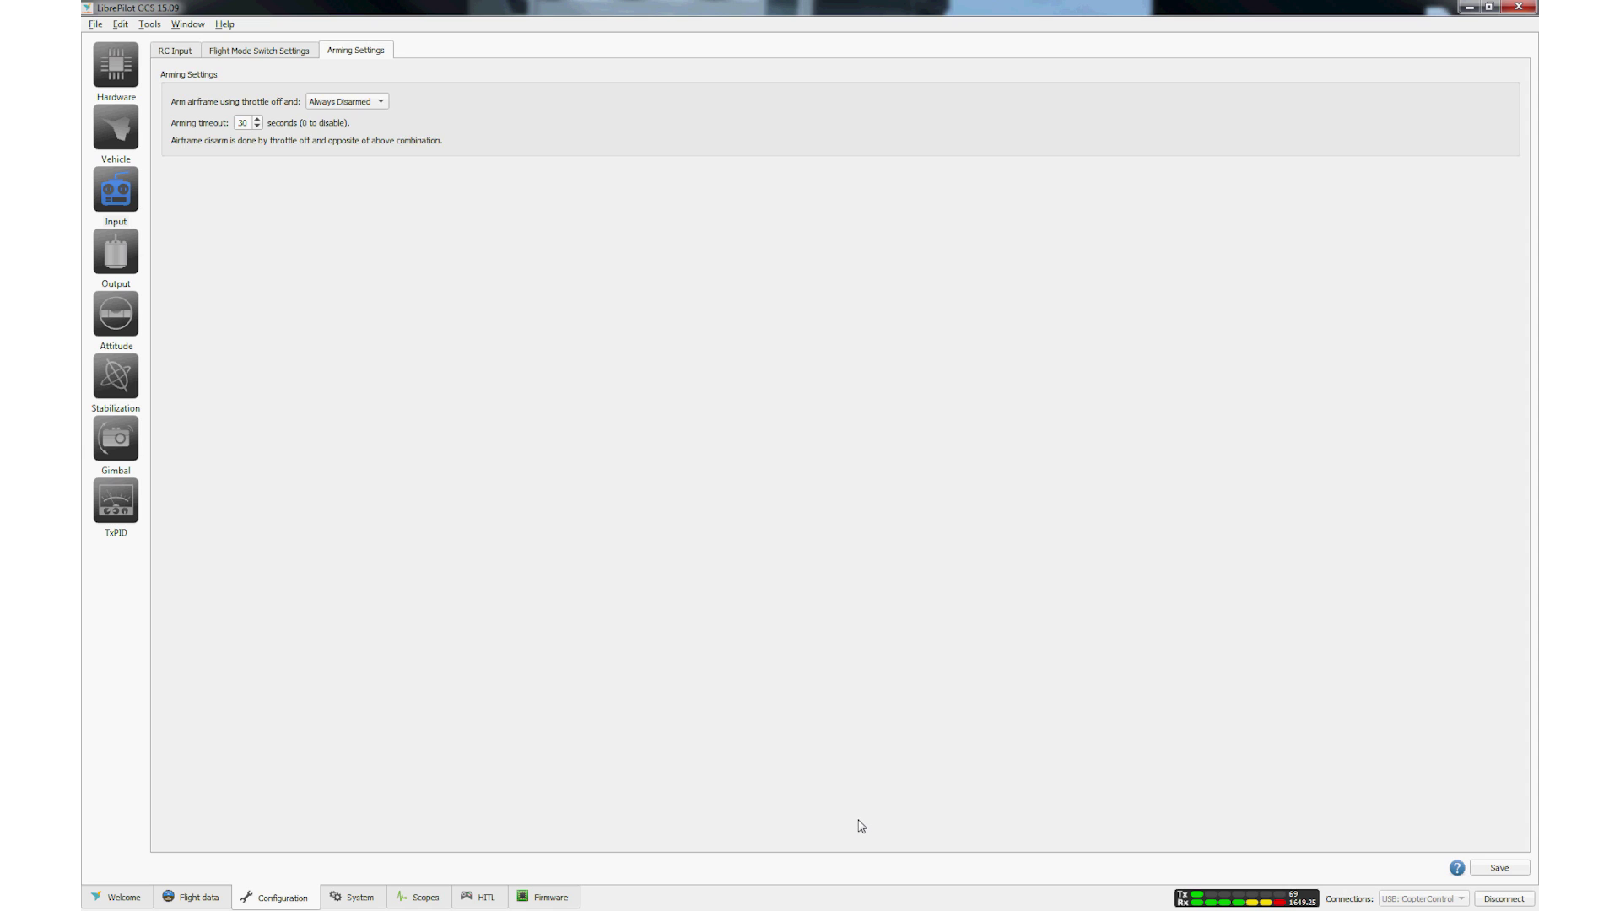
click(380, 101)
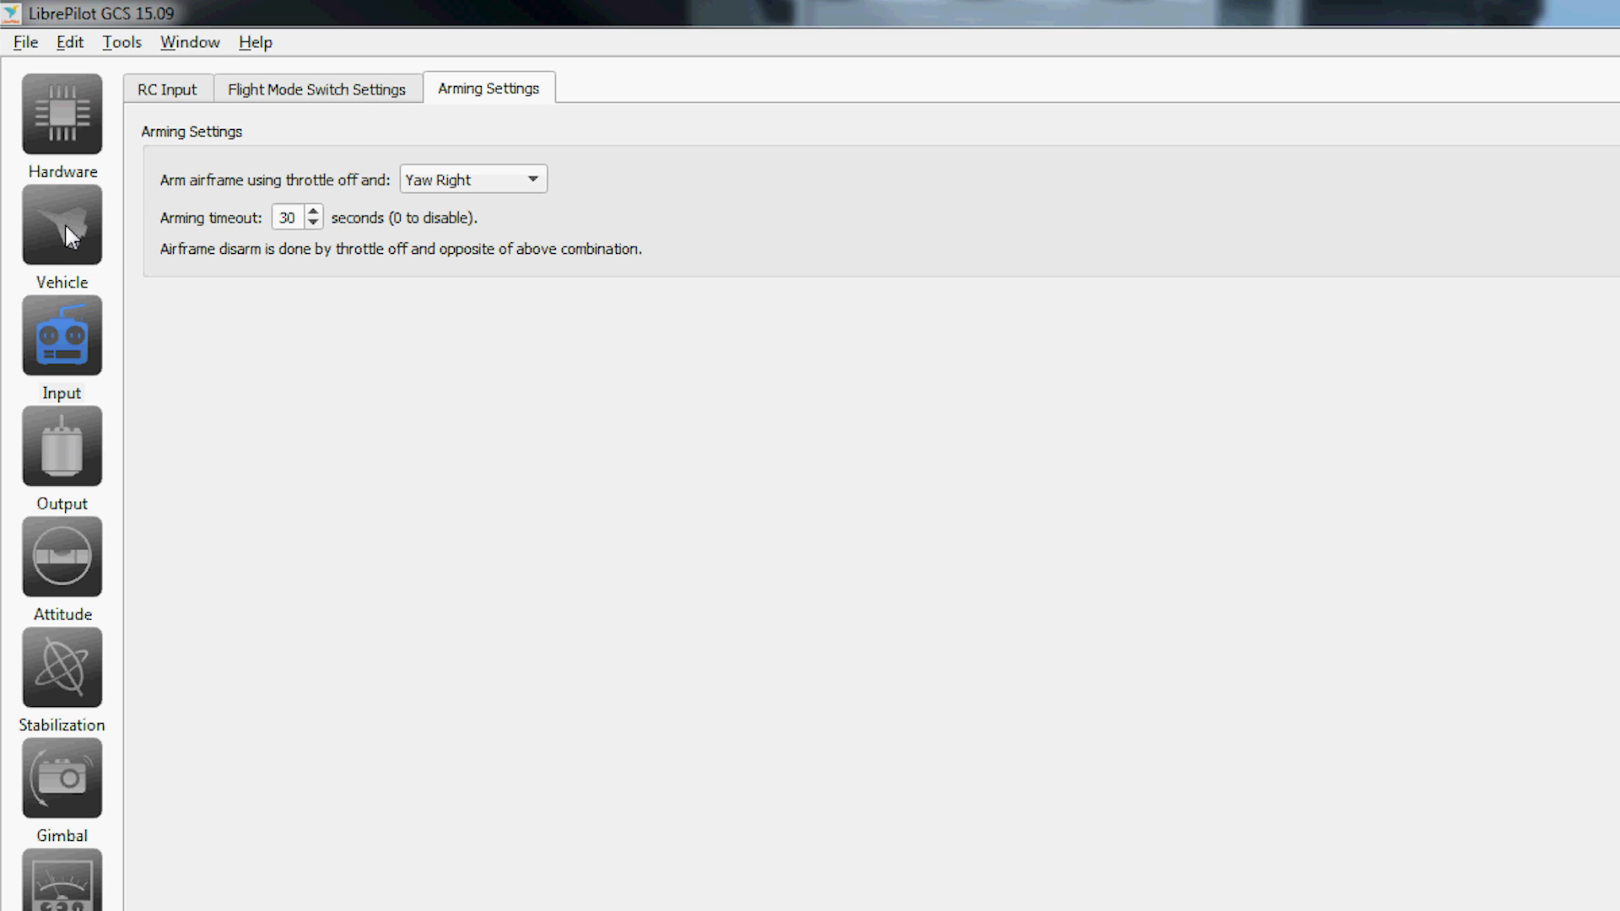
On the Vehicle page, assign Channel3 to motor 1 and Channel1 to motor 3, then save.
click(65, 226)
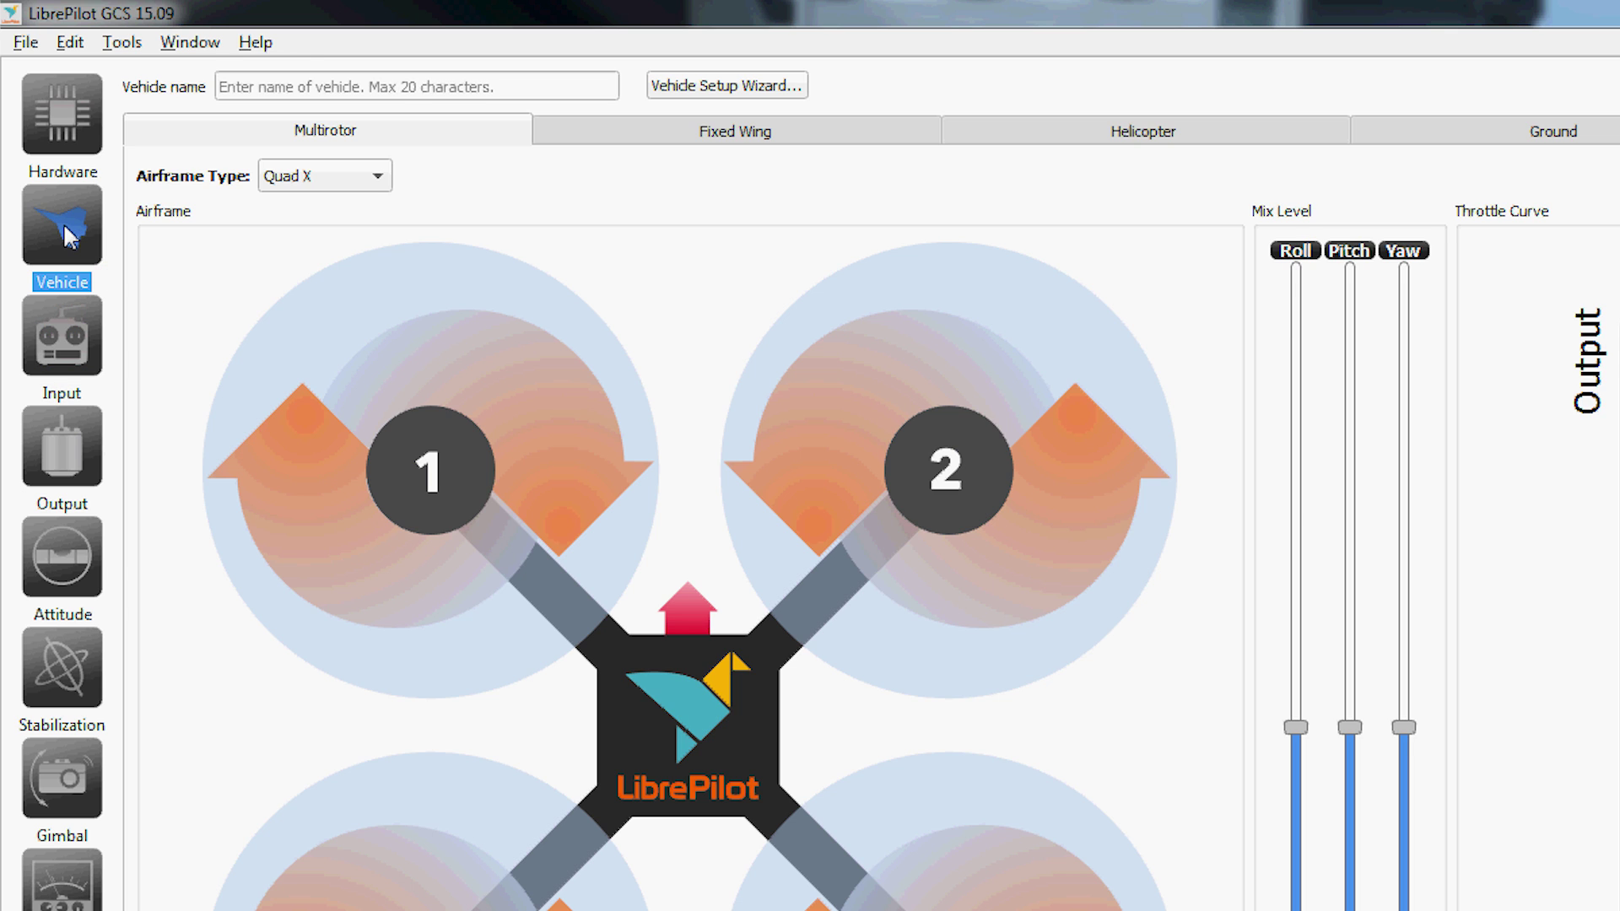
click(734, 625)
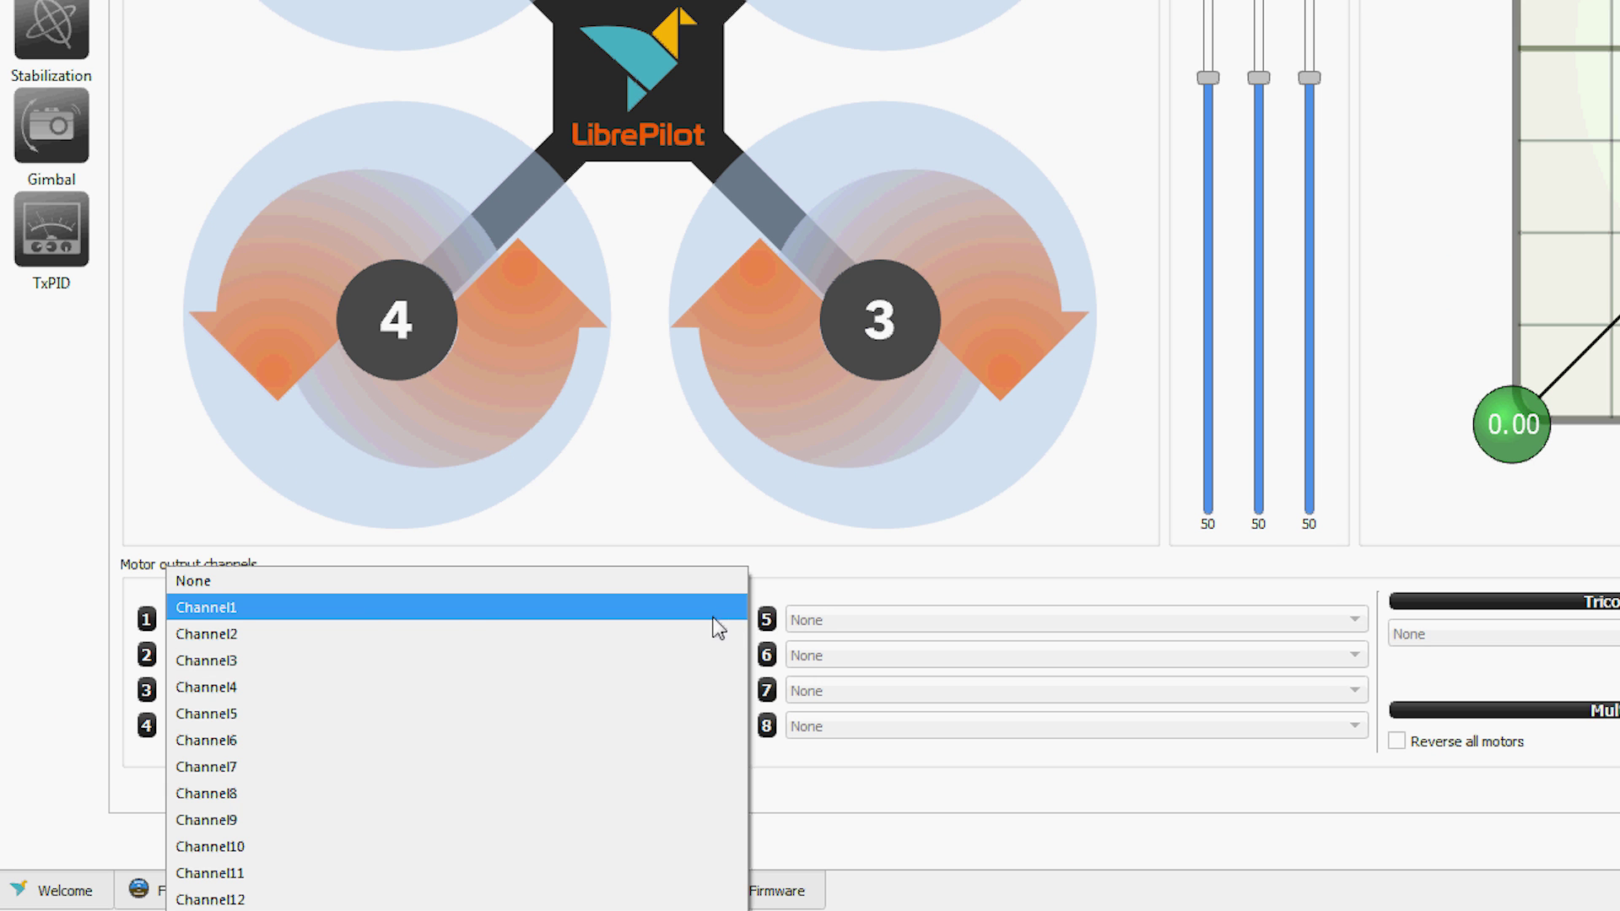
click(205, 664)
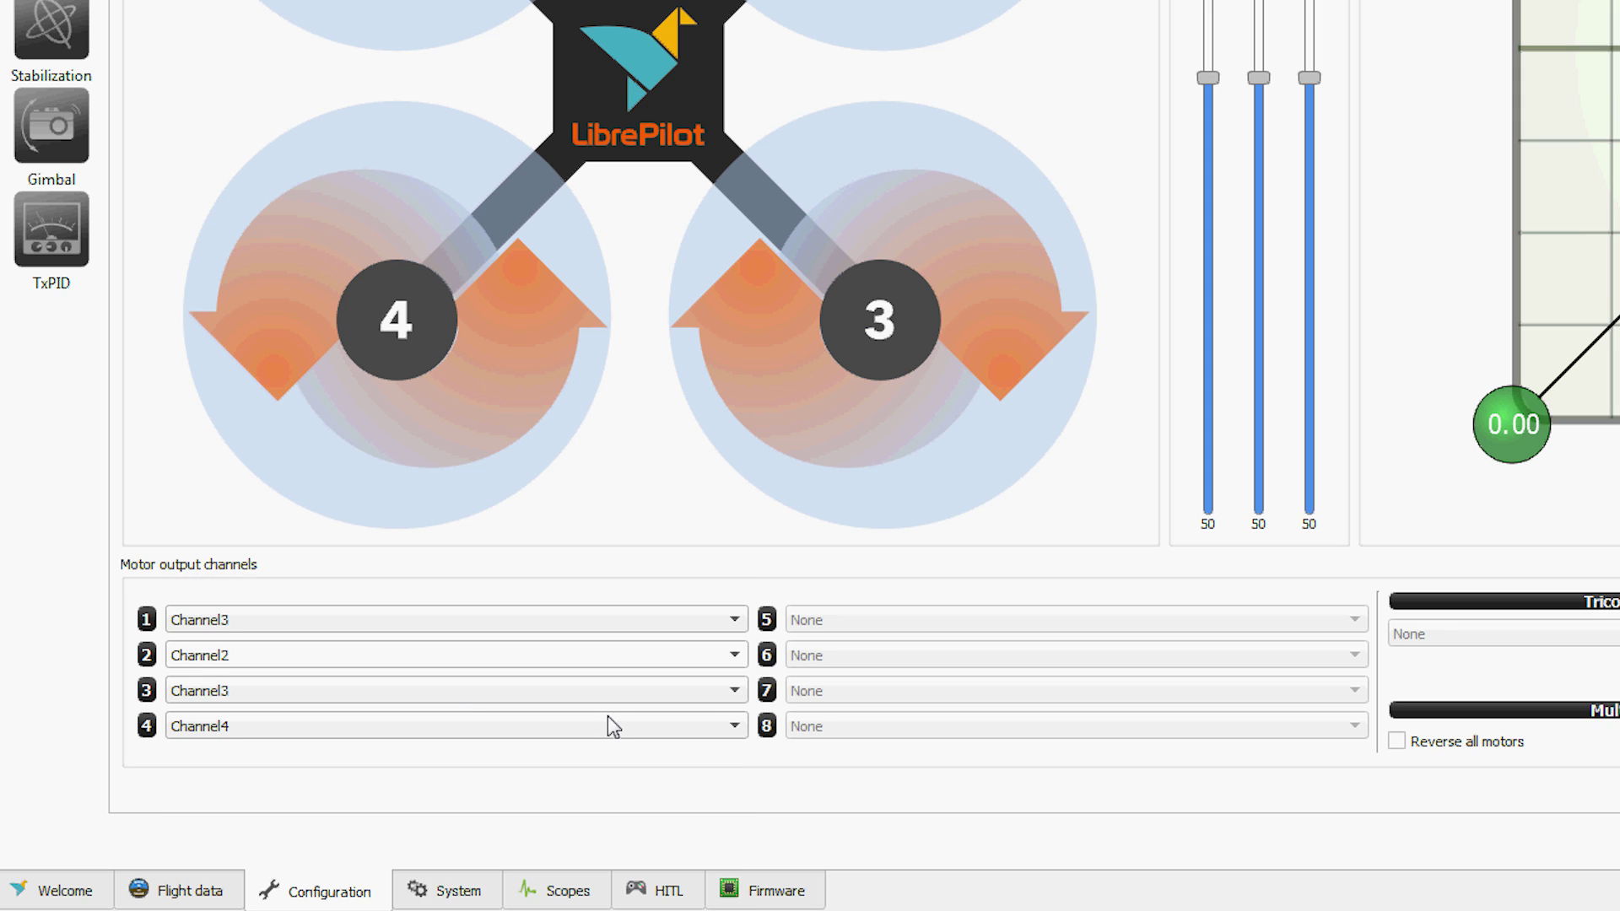
click(733, 695)
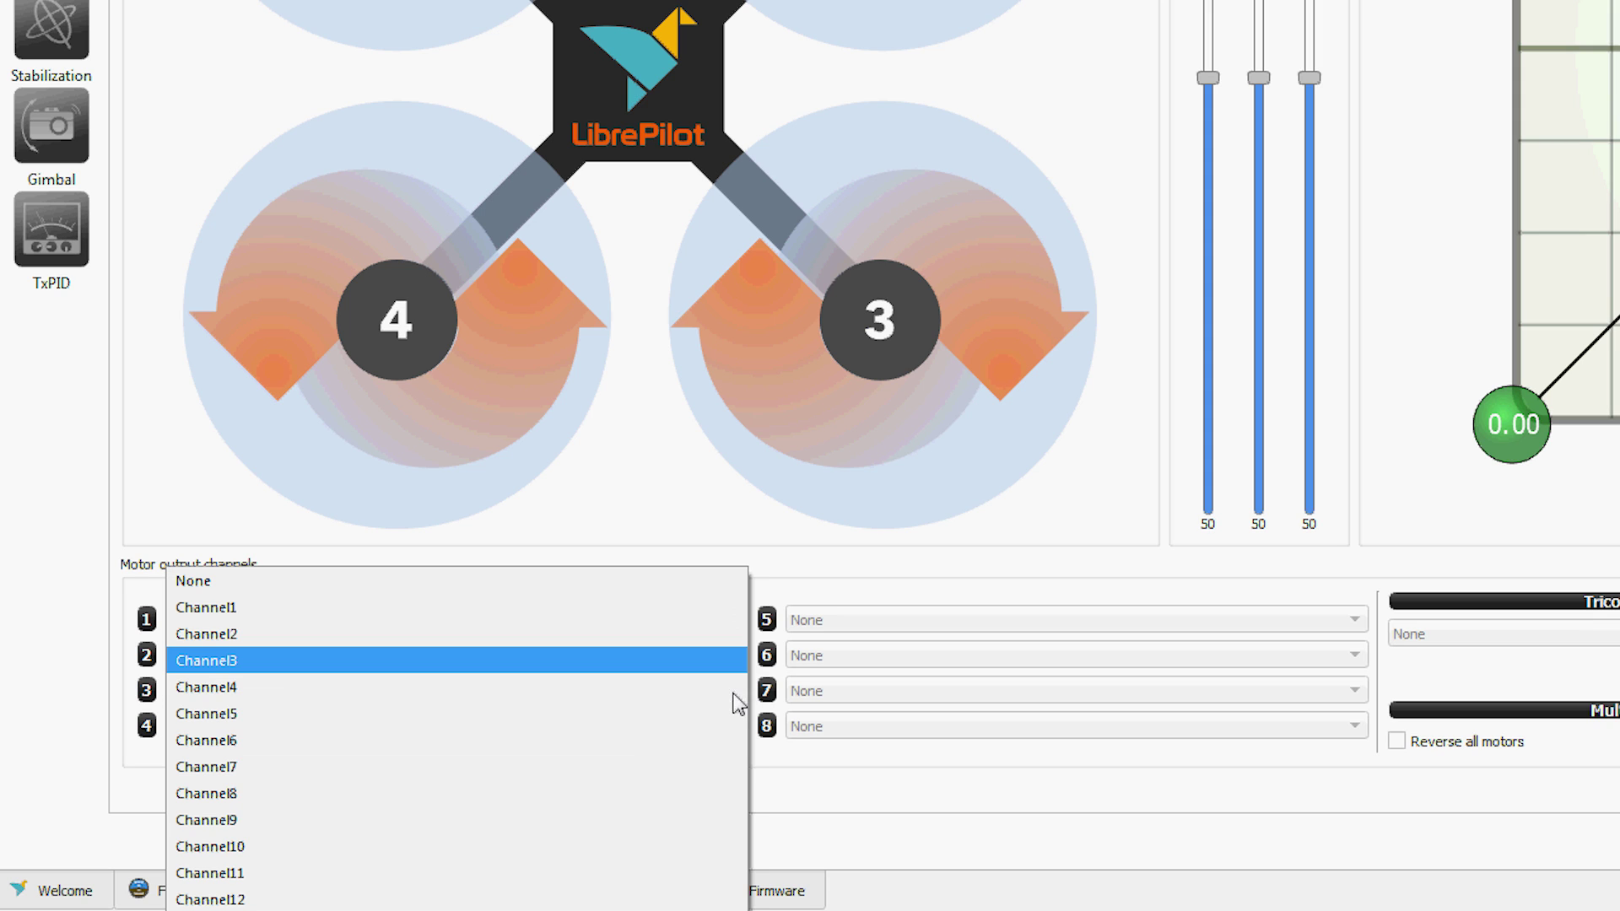
click(230, 628)
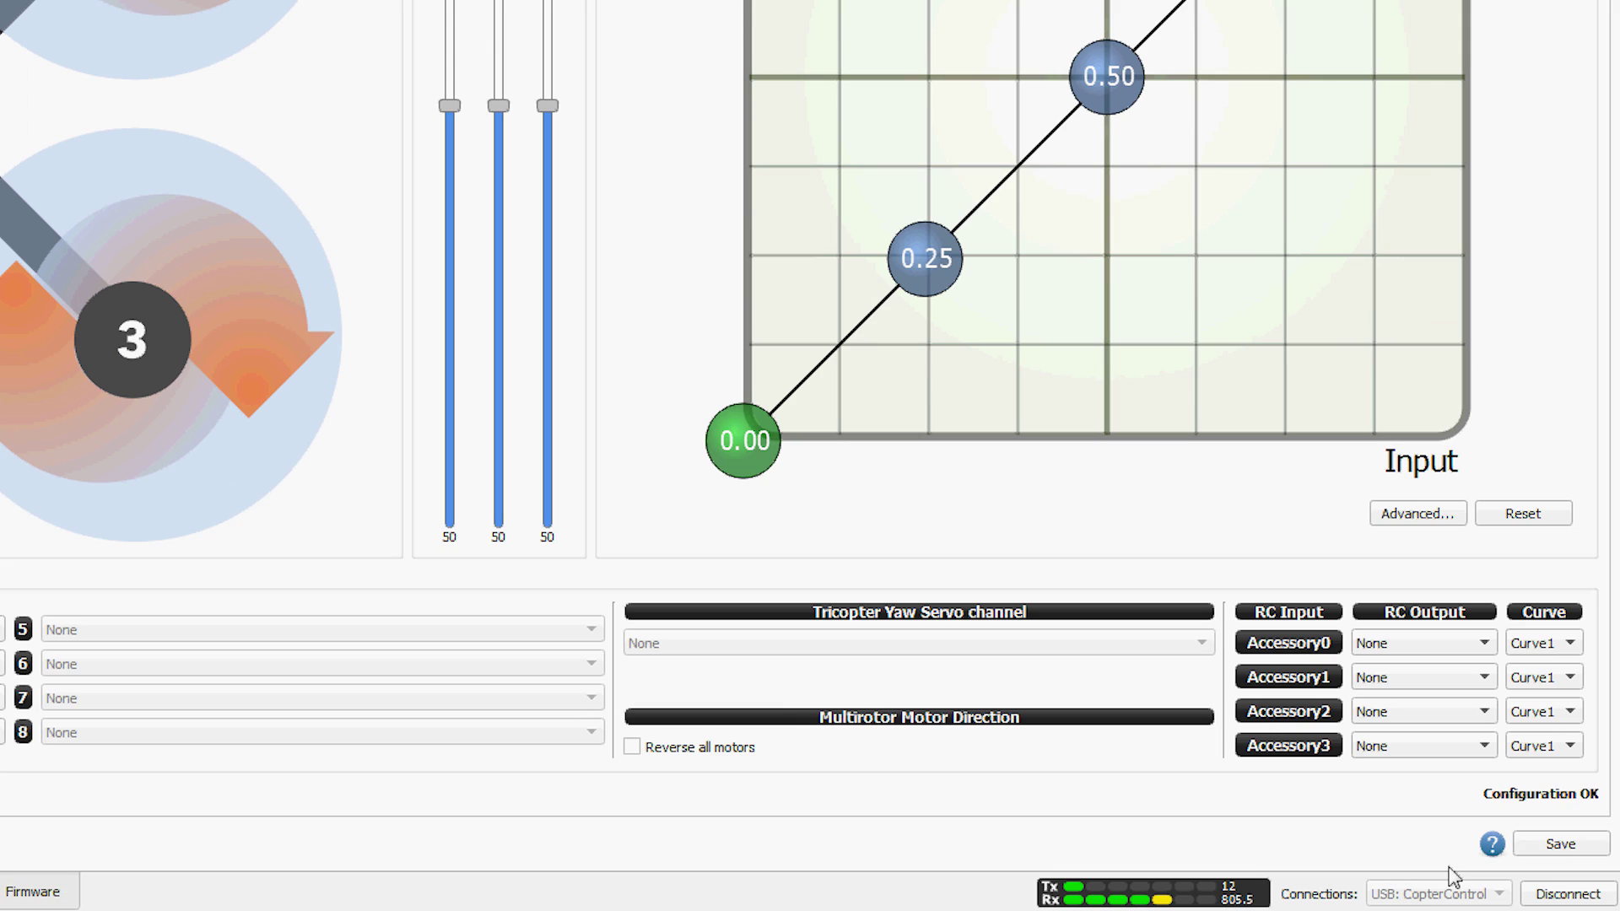
click(1555, 851)
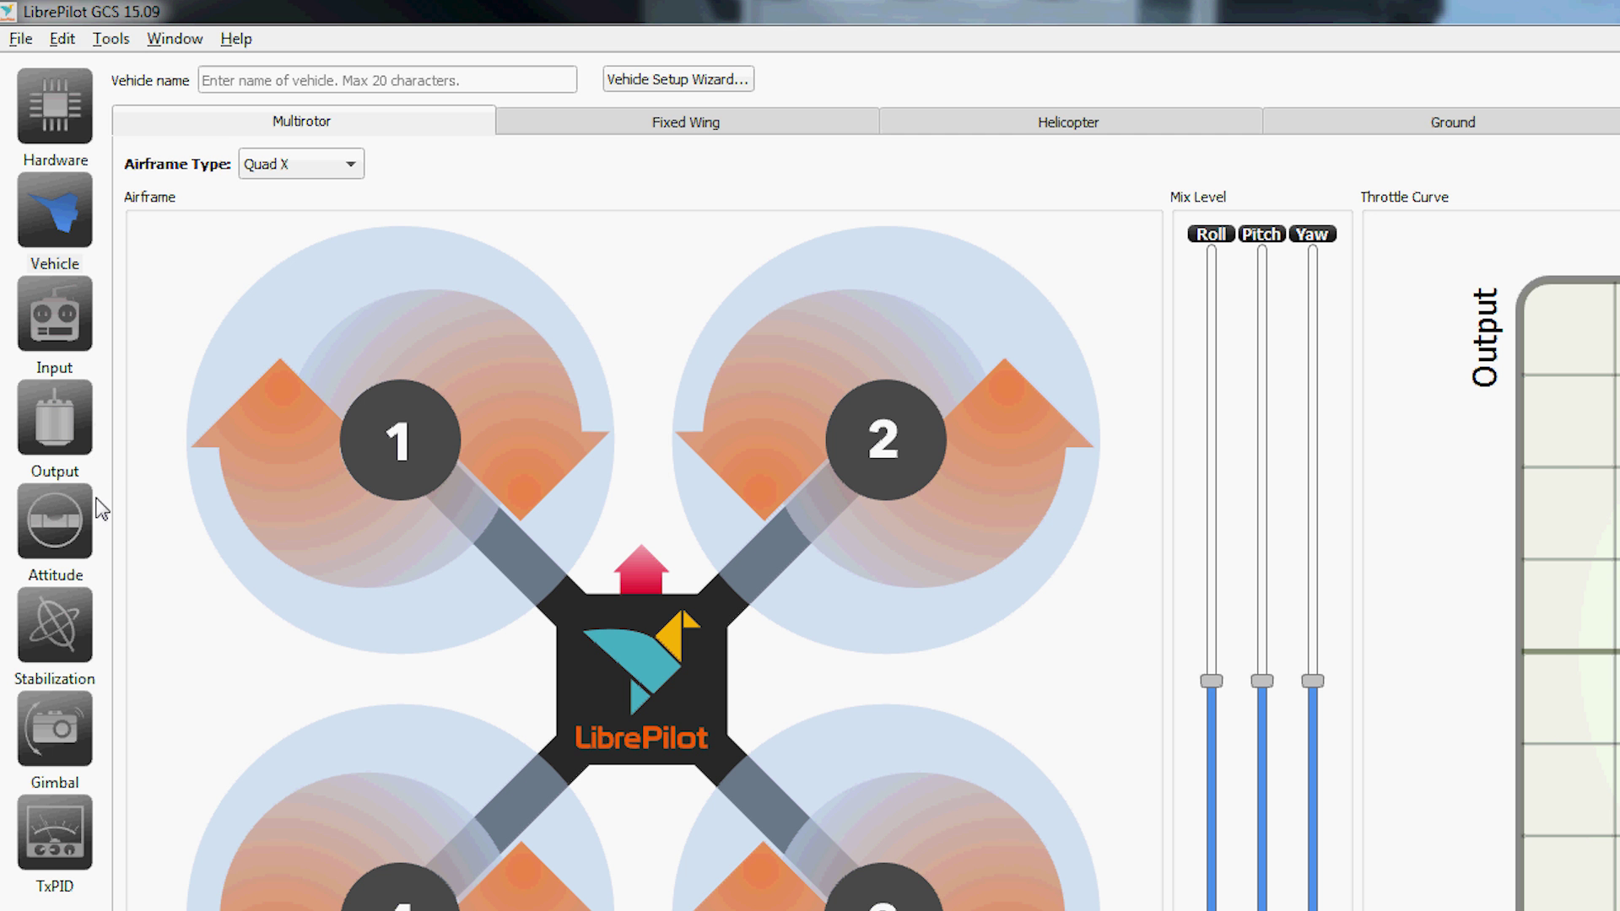
Open the Attitude configuration page to check the board rotation Yaw of -90.
click(67, 527)
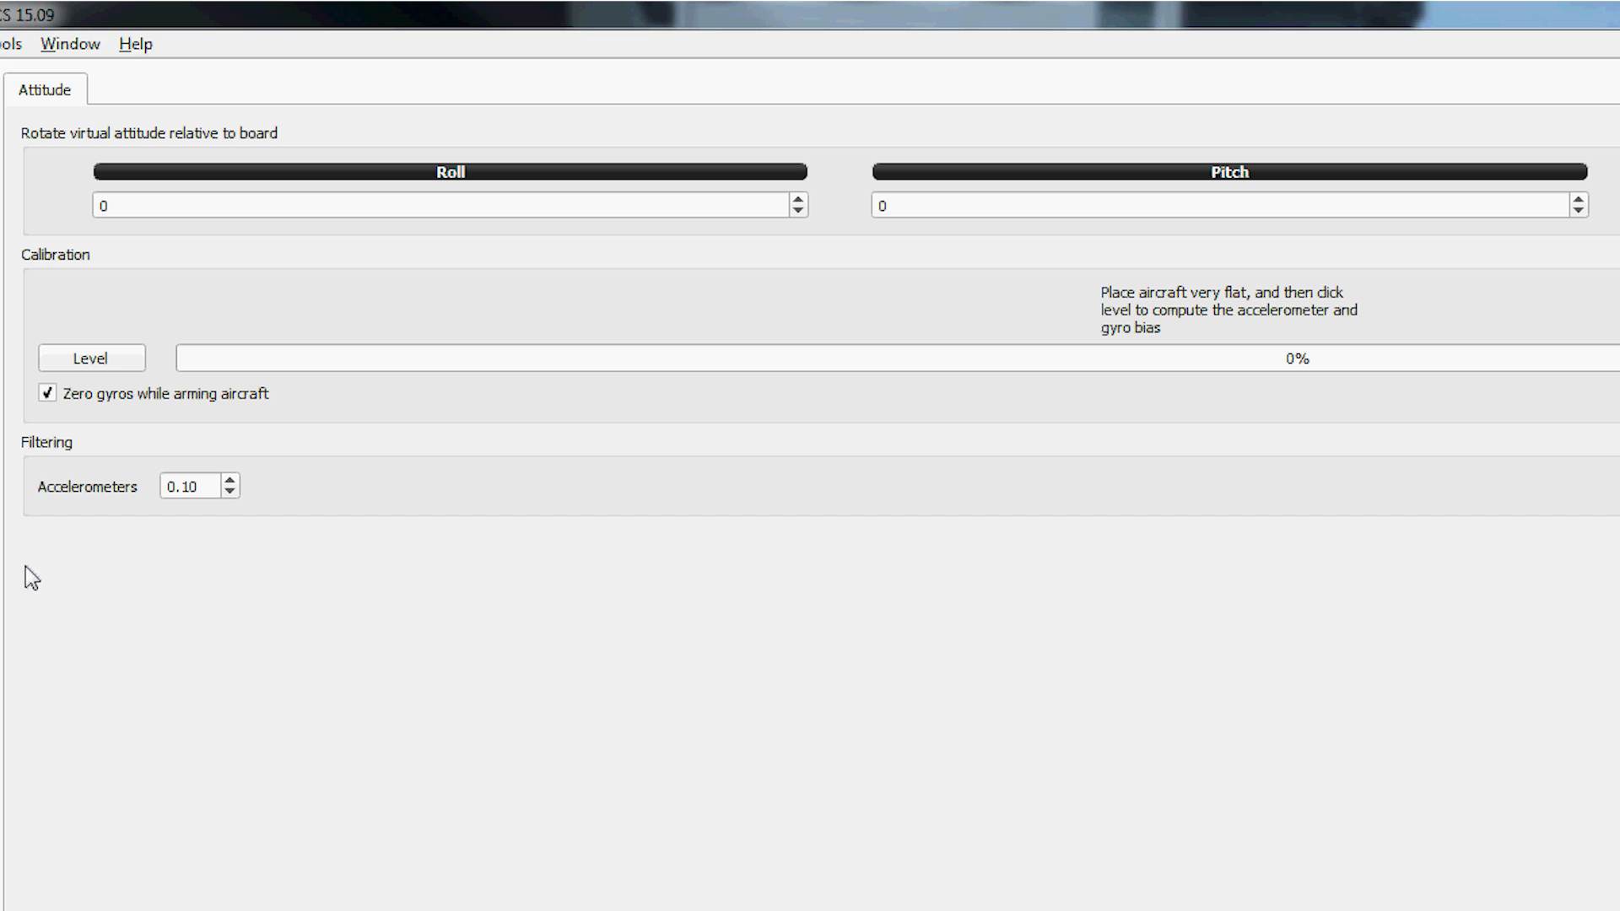